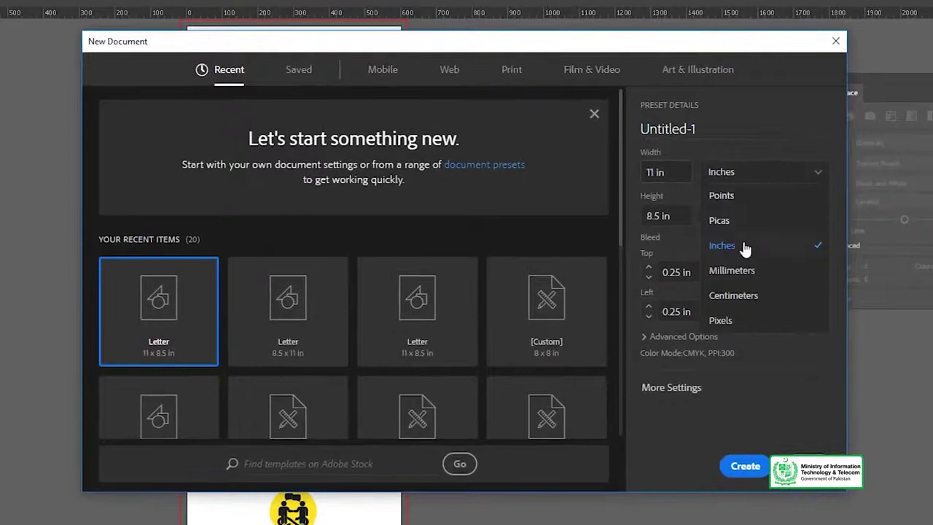
# Set the new document's units to pixels, with a 600 px width, 1800 px height and one artboard
pyautogui.click(738, 320)
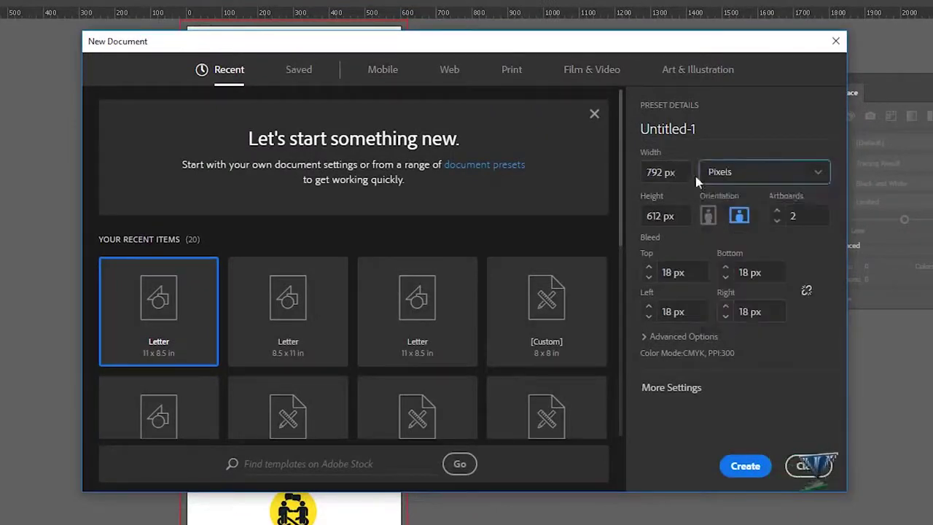
pyautogui.hotkey('shift', 'Tab')
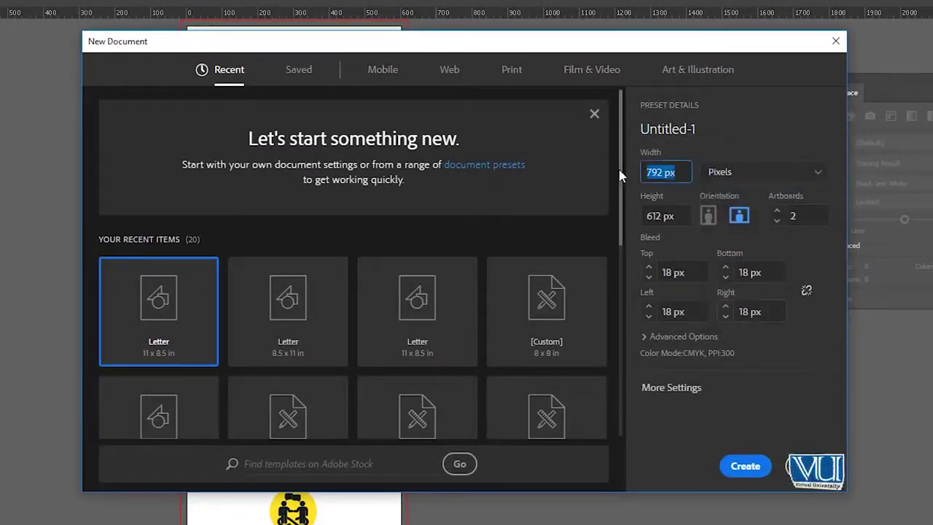
pyautogui.press('Tab')
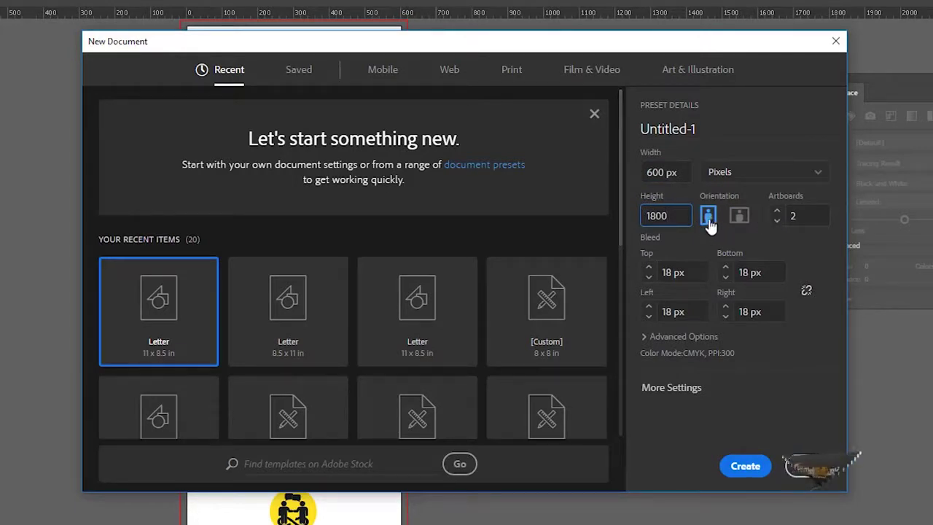
pyautogui.click(807, 212)
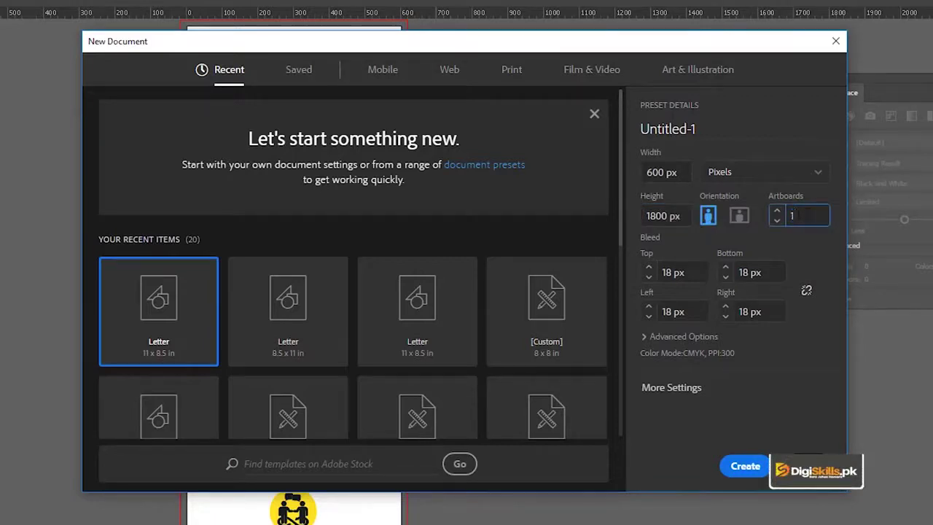
# Set the bleed on all sides to 0 px and the colour mode to RGB Color
pyautogui.press('Tab')
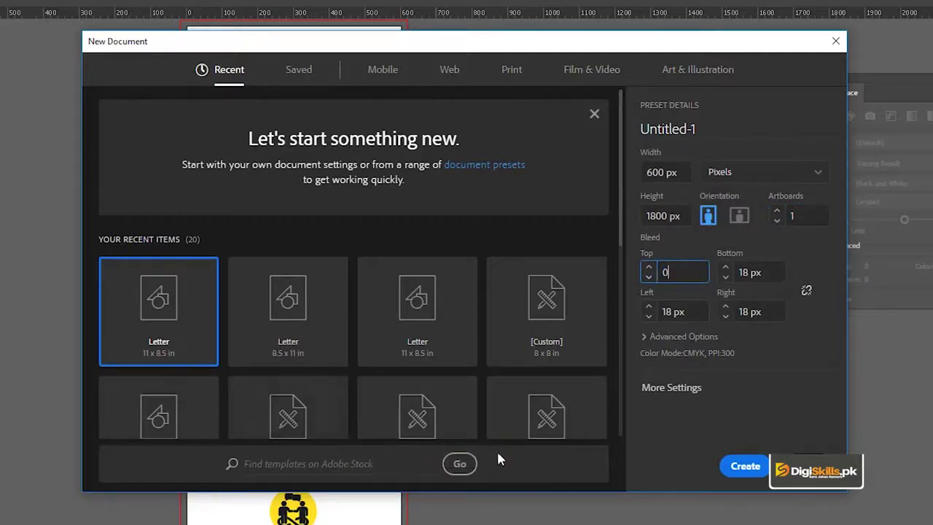
pyautogui.write('0')
pyautogui.click(807, 290)
pyautogui.click(646, 336)
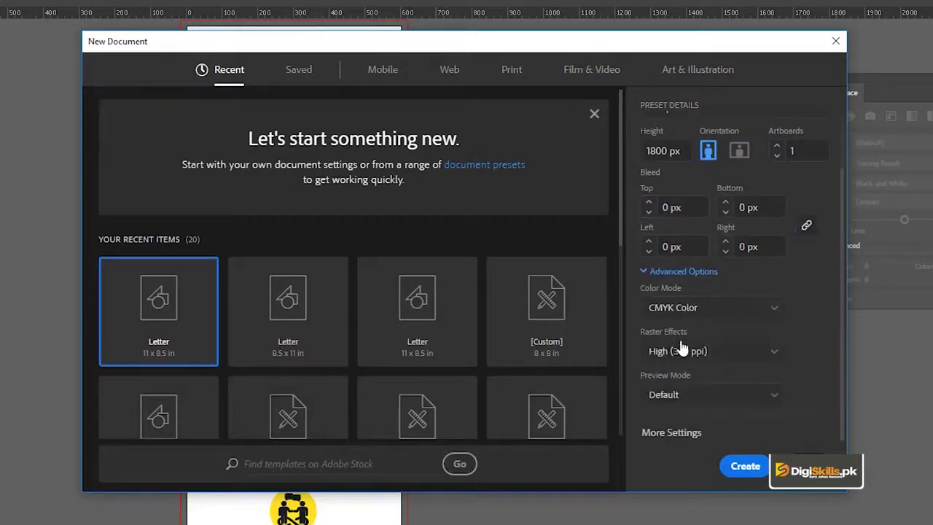
pyautogui.click(694, 312)
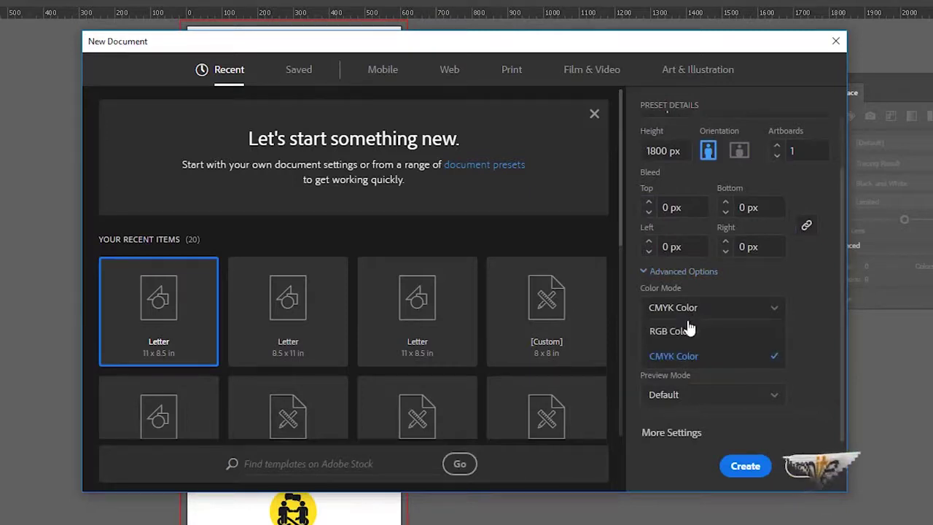
pyautogui.click(685, 331)
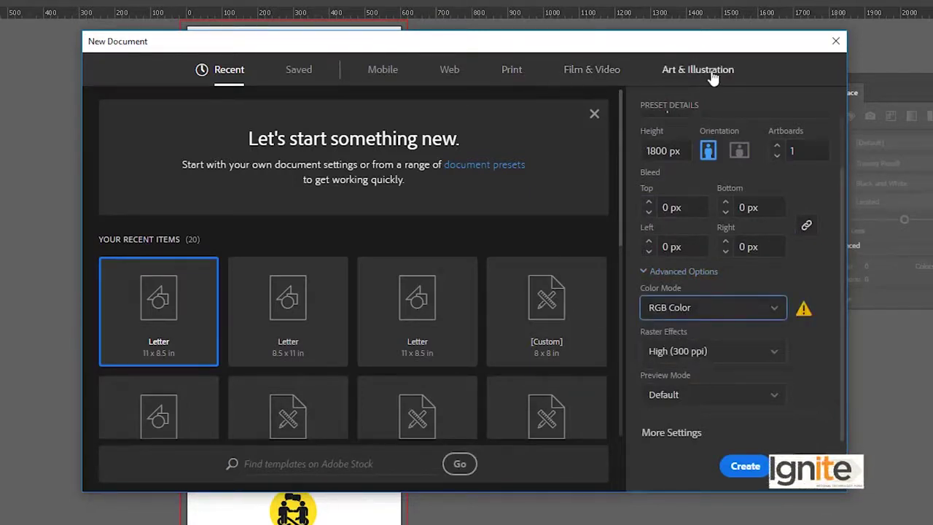
# Compare the default settings of the Web and Print document presets
pyautogui.click(448, 77)
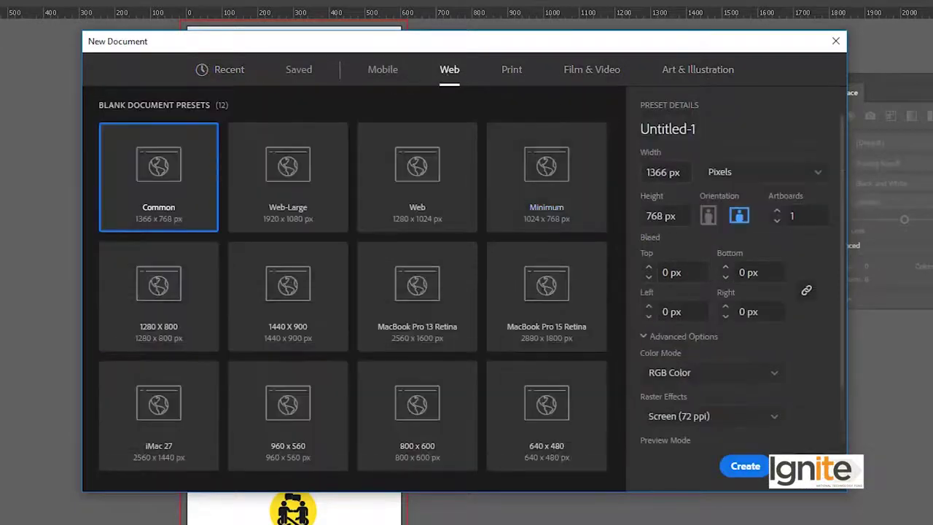
pyautogui.moveTo(682, 172); pyautogui.dragTo(572, 172)
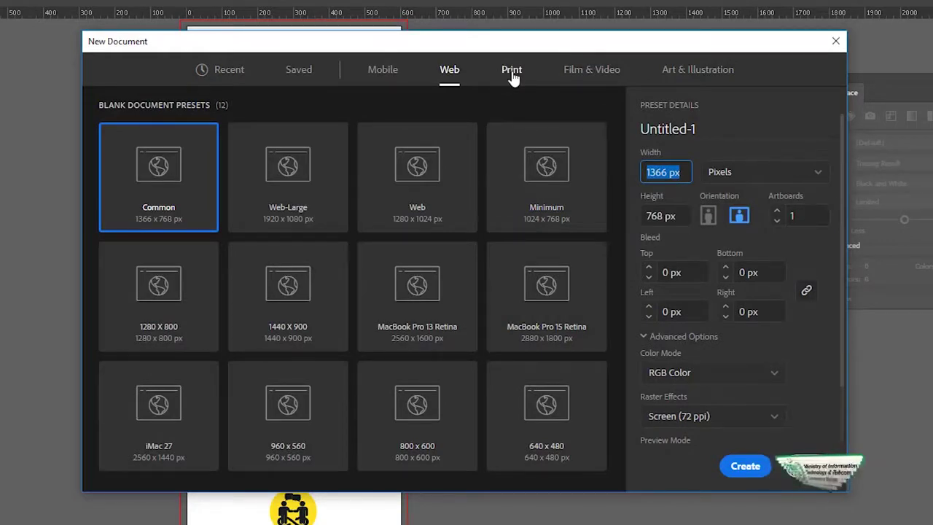
pyautogui.click(513, 75)
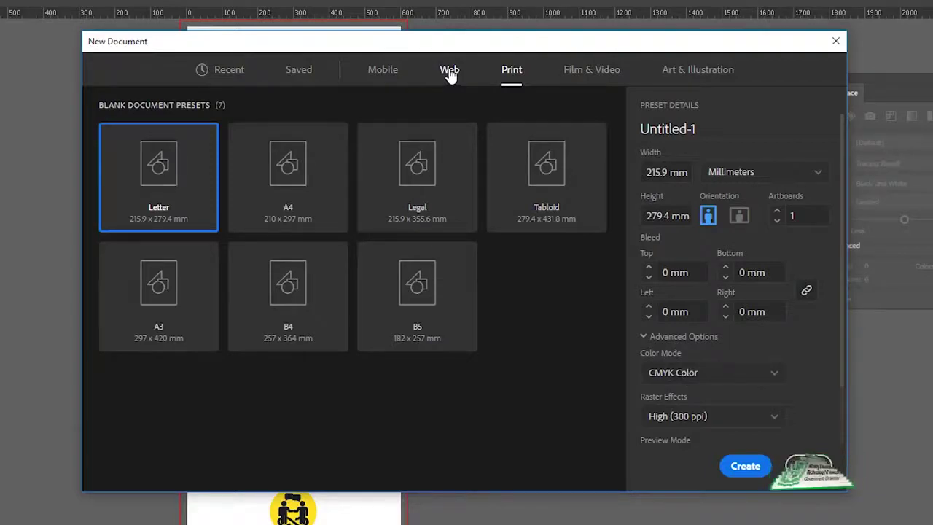
# Create a document from the Common Web preset with the size set to 600 x 1800 px
pyautogui.click(450, 71)
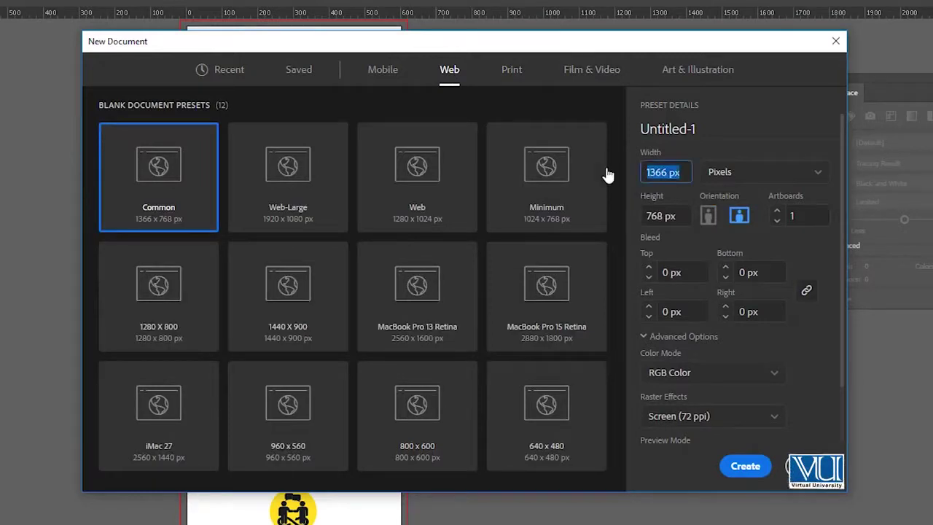
pyautogui.write('600')
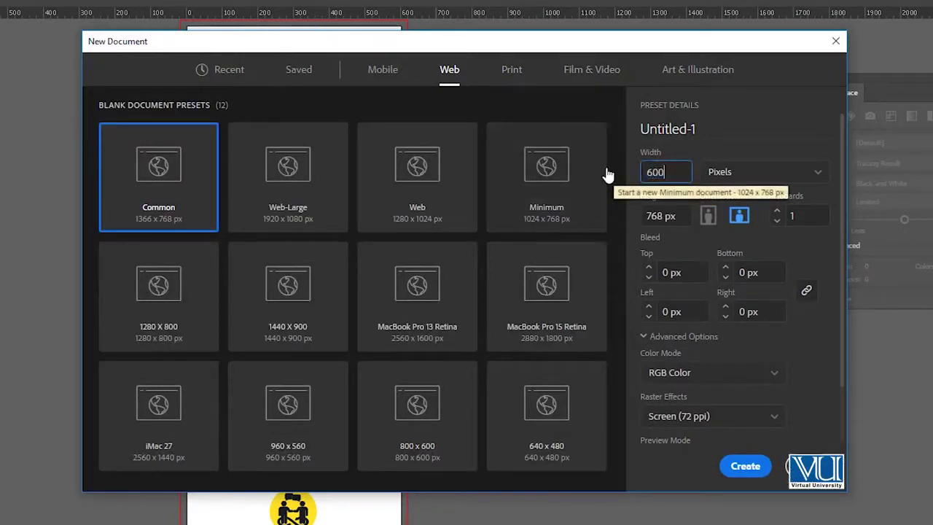
pyautogui.press('Tab')
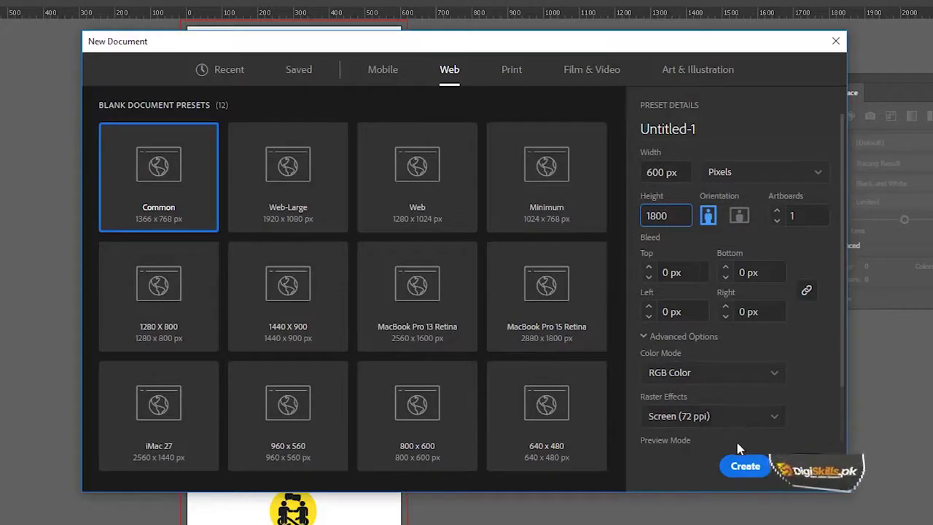
pyautogui.click(736, 466)
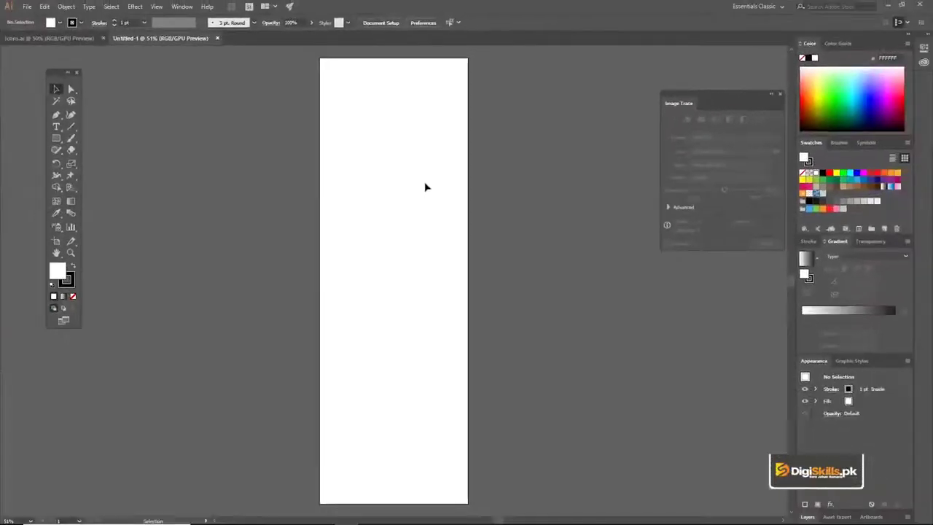
# Show the rulers around the document
pyautogui.press('a')
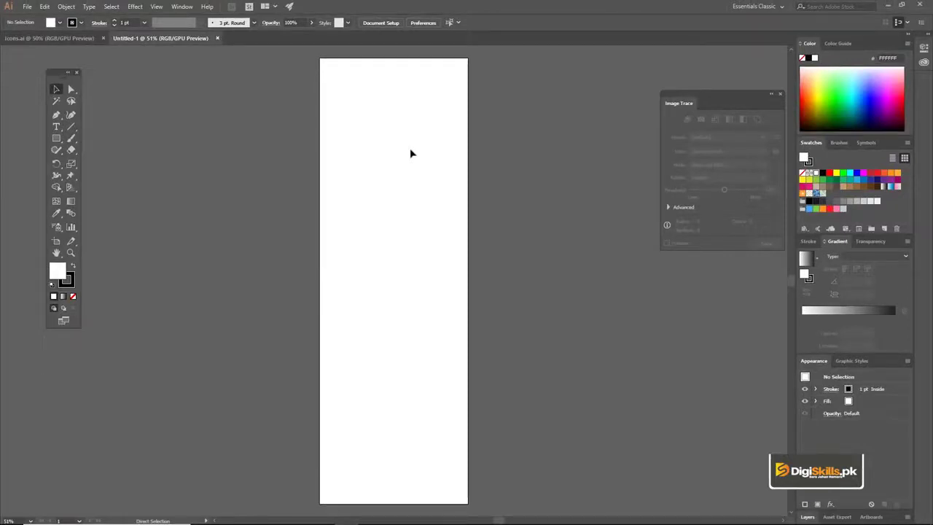
pyautogui.hotkey('ctrl', 'r')
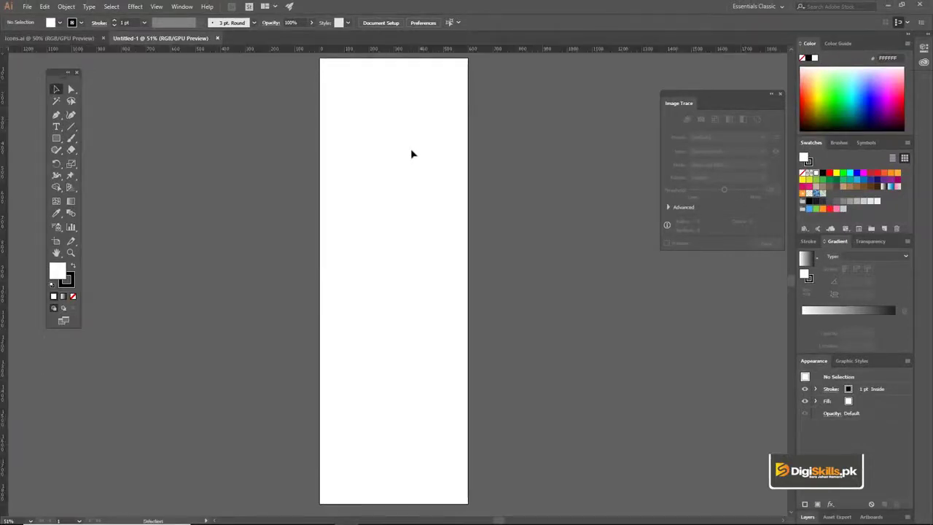
pyautogui.press('v')
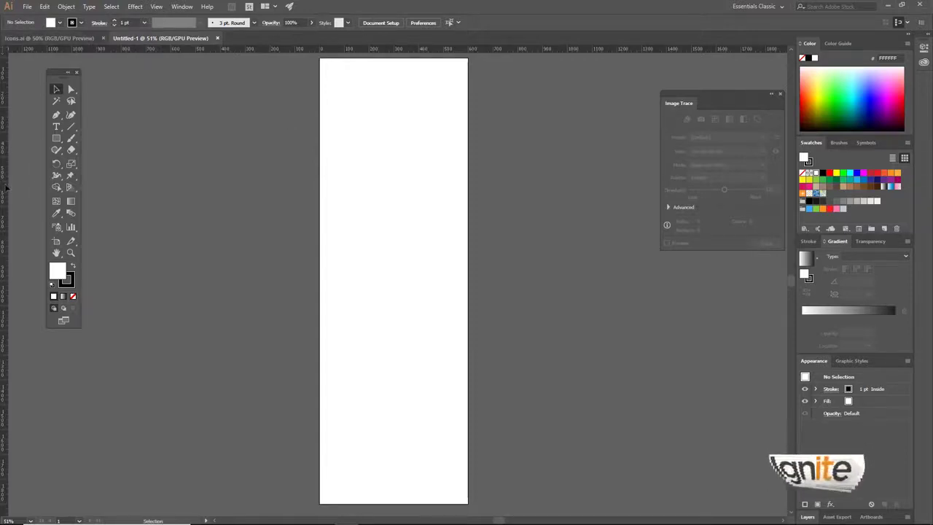
# Place vertical margin guides at X 20 px and X 580 px on the artboard
pyautogui.press('z')
pyautogui.click(388, 131)
pyautogui.click(416, 252)
pyautogui.press('v')
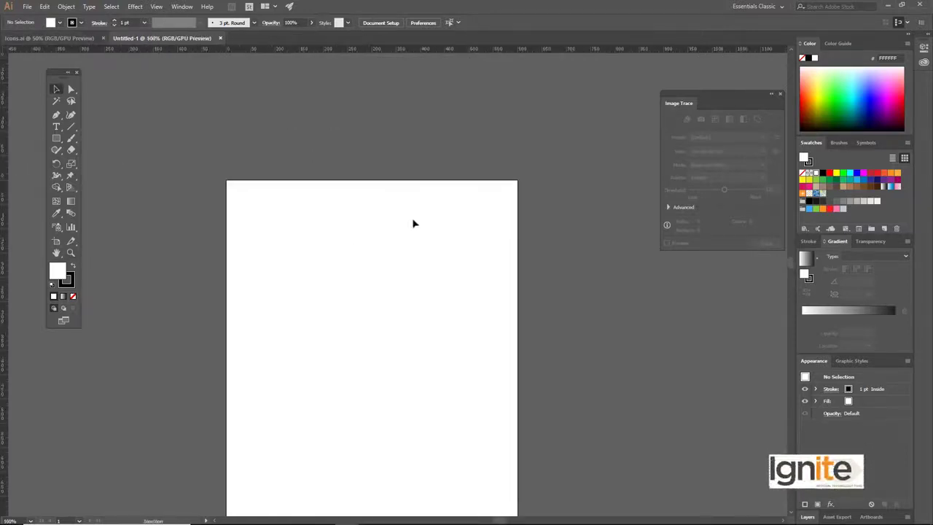
pyautogui.press('space')
pyautogui.moveTo(411, 223); pyautogui.dragTo(411, 172)
pyautogui.moveTo(380, 234); pyautogui.dragTo(381, 208)
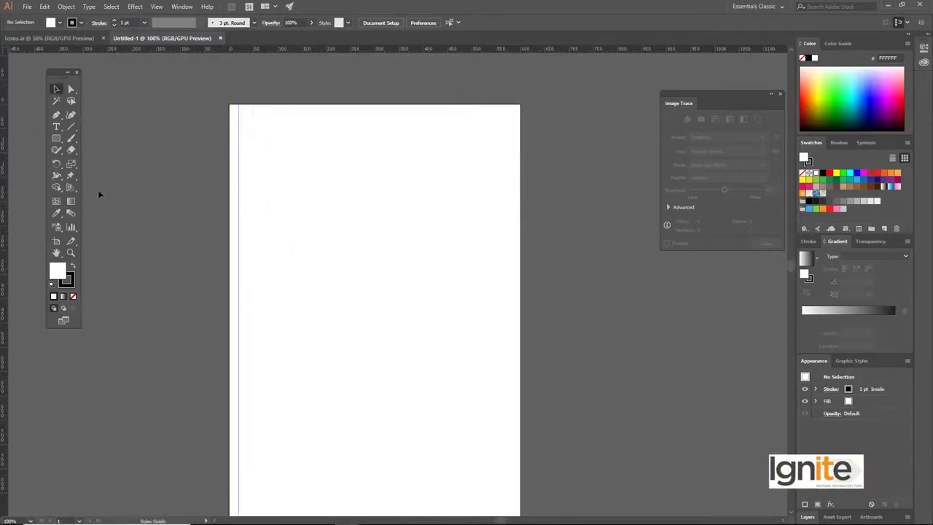
pyautogui.hotkey('ctrl', 'a')
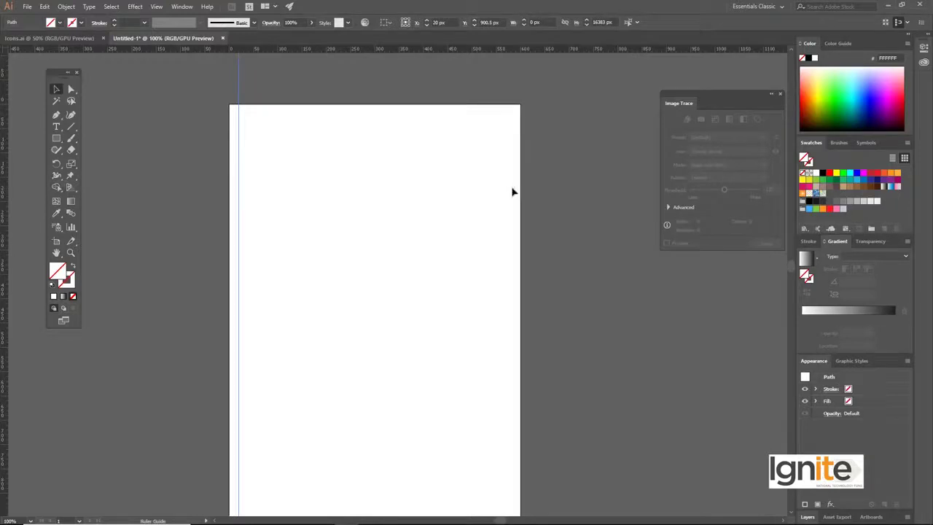
pyautogui.moveTo(510, 191); pyautogui.dragTo(510, 193)
# Place a horizontal margin guide at about Y 31 px near the artboard's upper edge
pyautogui.press('z')
pyautogui.keyDown('alt'); pyautogui.click(395, 274); pyautogui.keyUp('alt')
pyautogui.press('v')
pyautogui.press('space')
pyautogui.moveTo(393, 264); pyautogui.dragTo(391, 205)
pyautogui.hotkey('ctrl', '+')
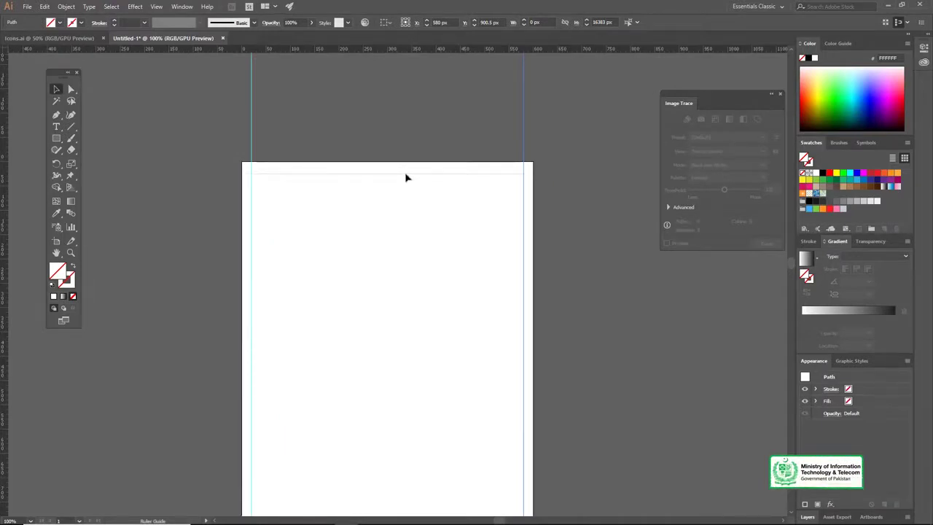
pyautogui.moveTo(408, 179); pyautogui.dragTo(409, 181)
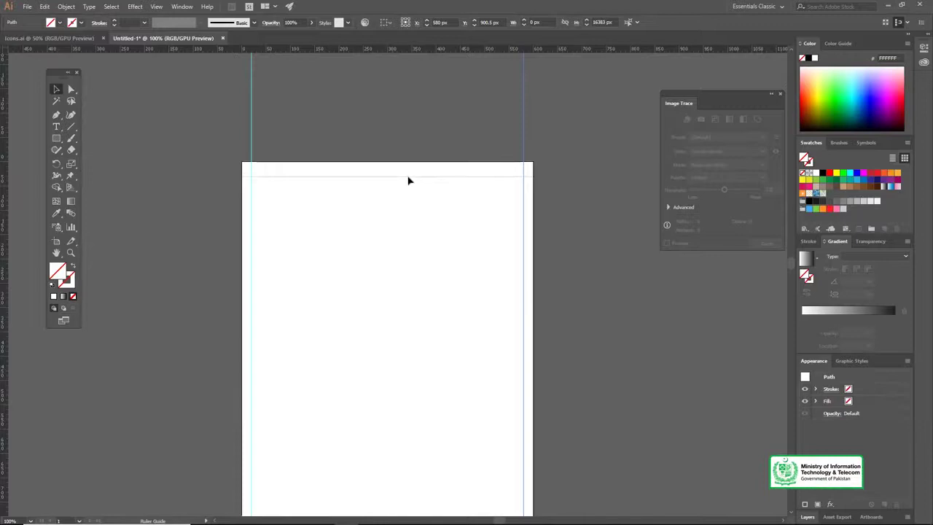
pyautogui.moveTo(408, 180); pyautogui.dragTo(408, 146)
pyautogui.keyDown('ctrl'); pyautogui.keyDown('alt'); pyautogui.click(406, 185); pyautogui.keyUp('alt'); pyautogui.keyUp('ctrl')
pyautogui.moveTo(387, 297); pyautogui.dragTo(384, 199)
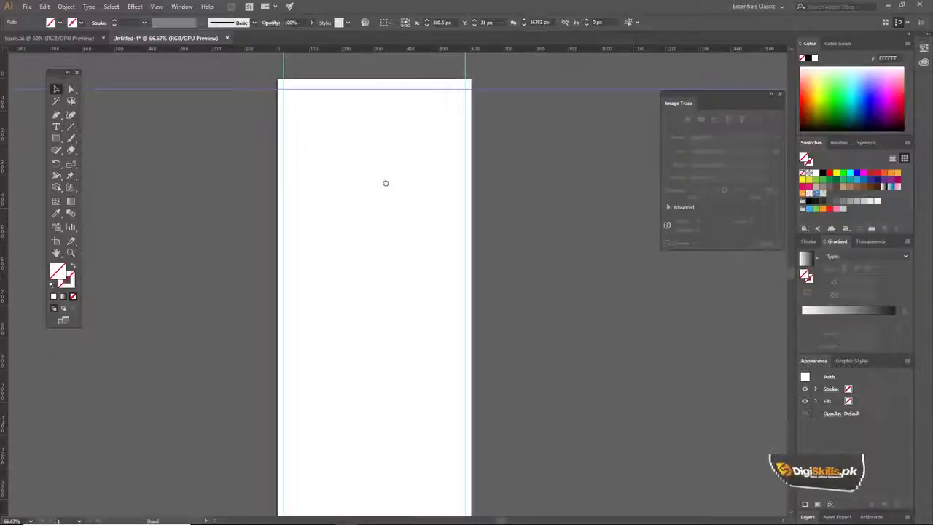
pyautogui.moveTo(385, 183)
pyautogui.mouseDown()
pyautogui.moveTo(387, 175)
pyautogui.moveTo(395, 186)
pyautogui.mouseUp()
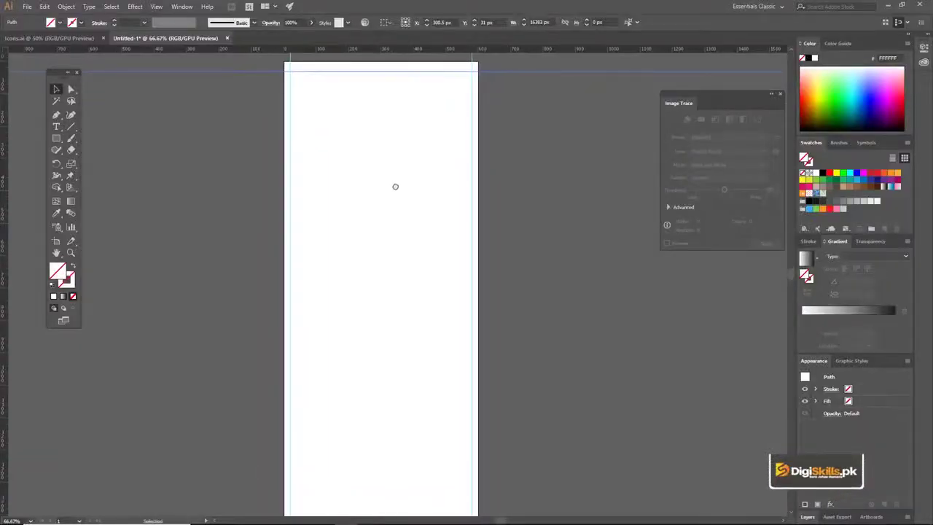
pyautogui.click(73, 38)
pyautogui.click(171, 39)
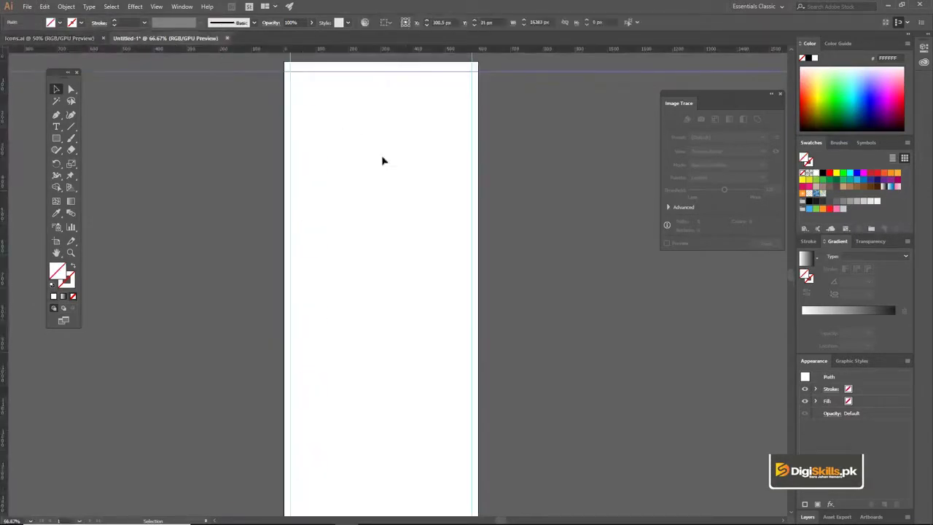
pyautogui.hotkey('ctrl', '-')
pyautogui.moveTo(407, 205); pyautogui.dragTo(409, 188)
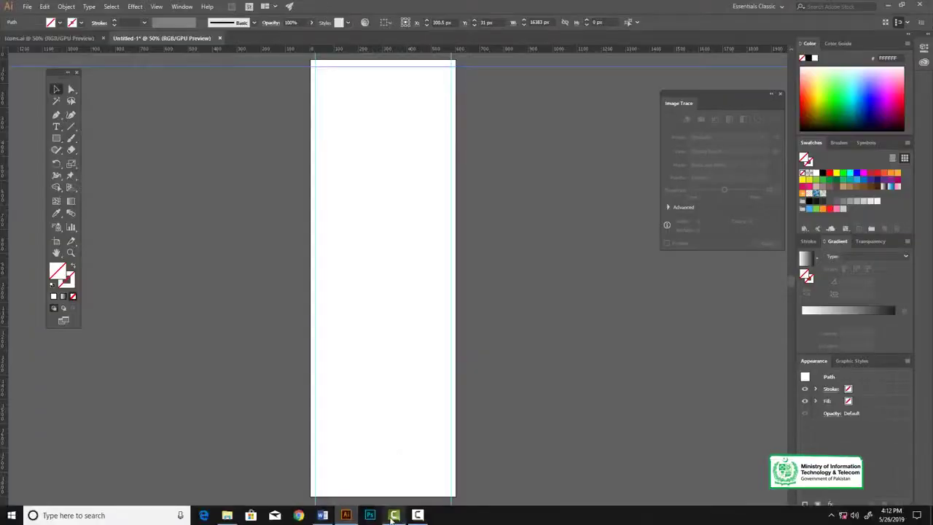
# Switch to Word and review the list of design process steps
pyautogui.click(322, 515)
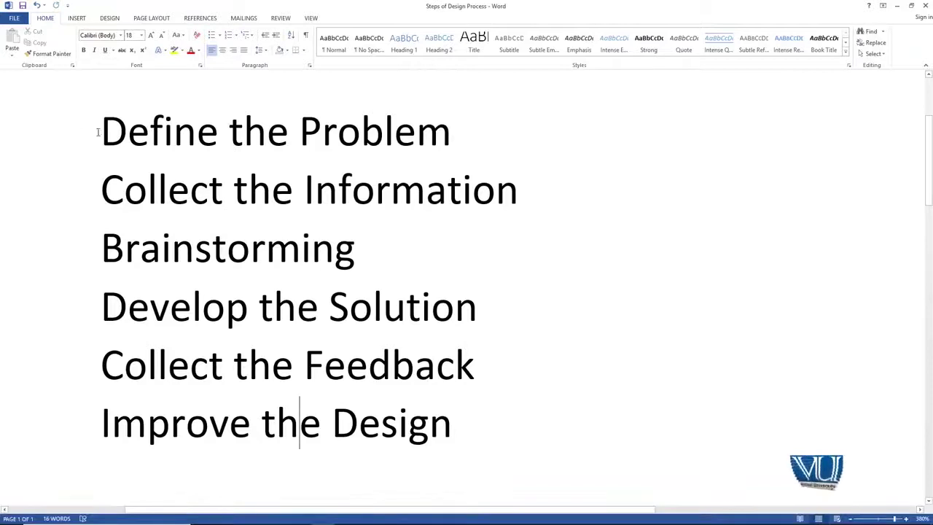
pyautogui.moveTo(102, 131); pyautogui.dragTo(394, 413)
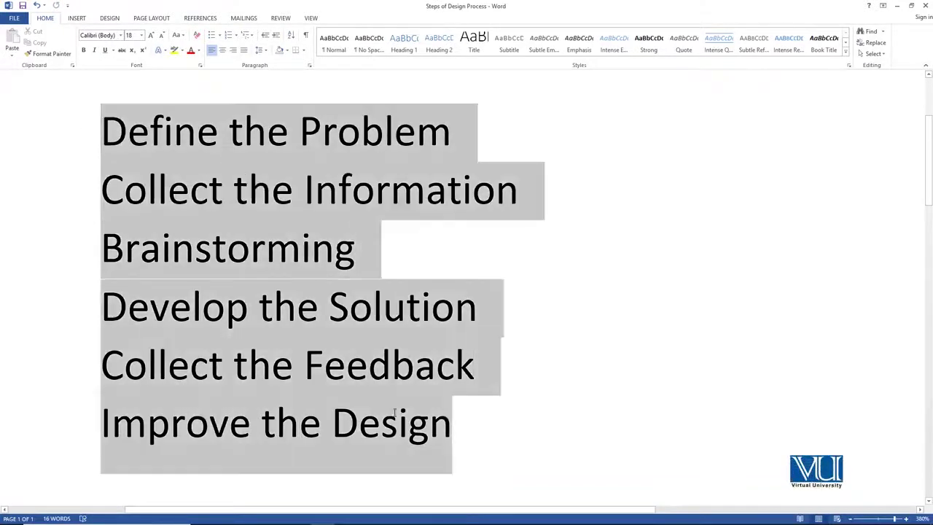
pyautogui.click(385, 251)
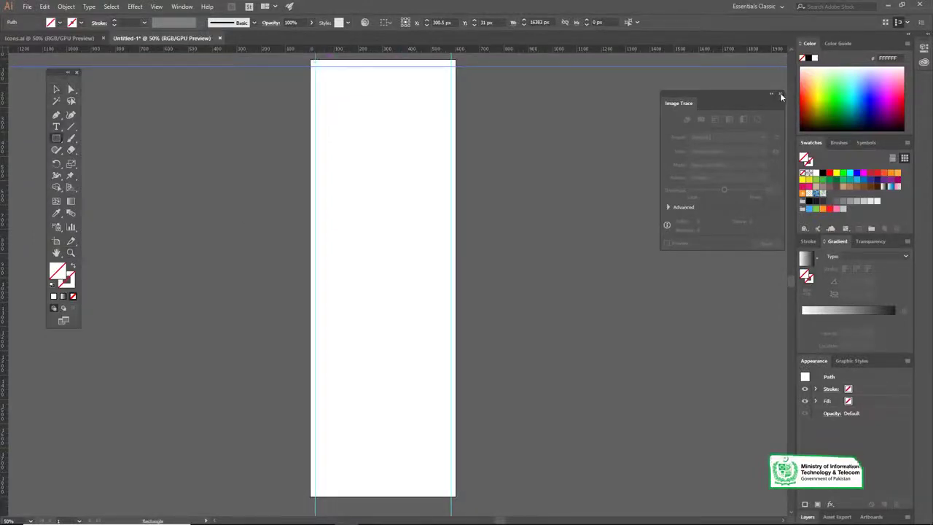
# In Illustrator, draw a 600 x 1800 px rectangle covering the whole artboard and fill it with white
pyautogui.click(780, 95)
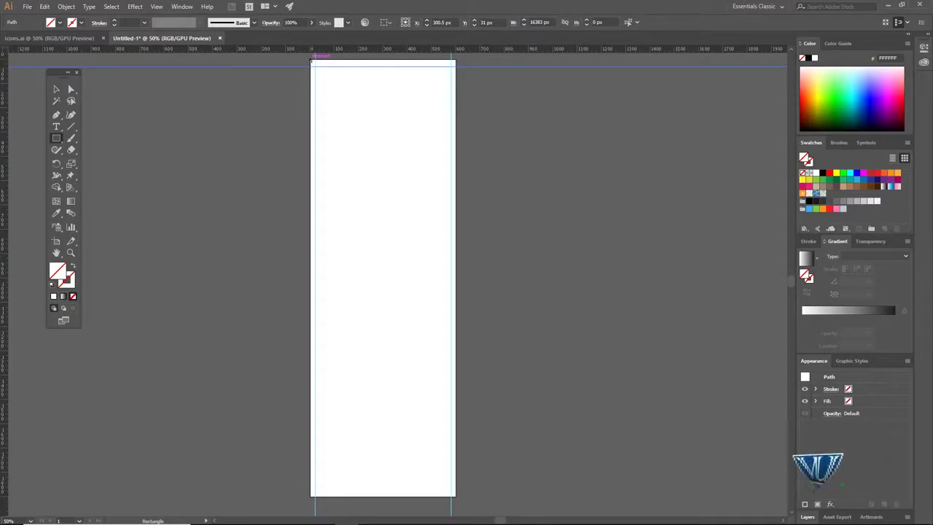
pyautogui.moveTo(312, 60); pyautogui.dragTo(454, 496)
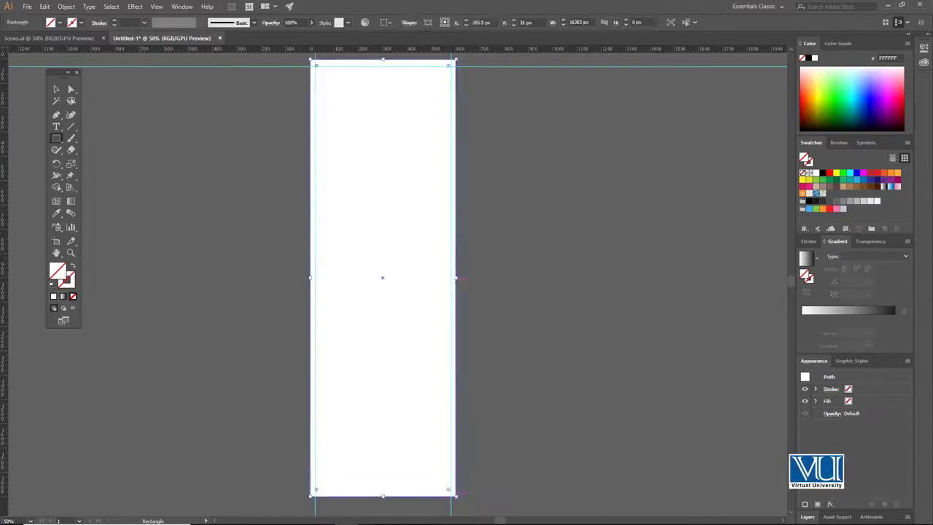
pyautogui.click(59, 23)
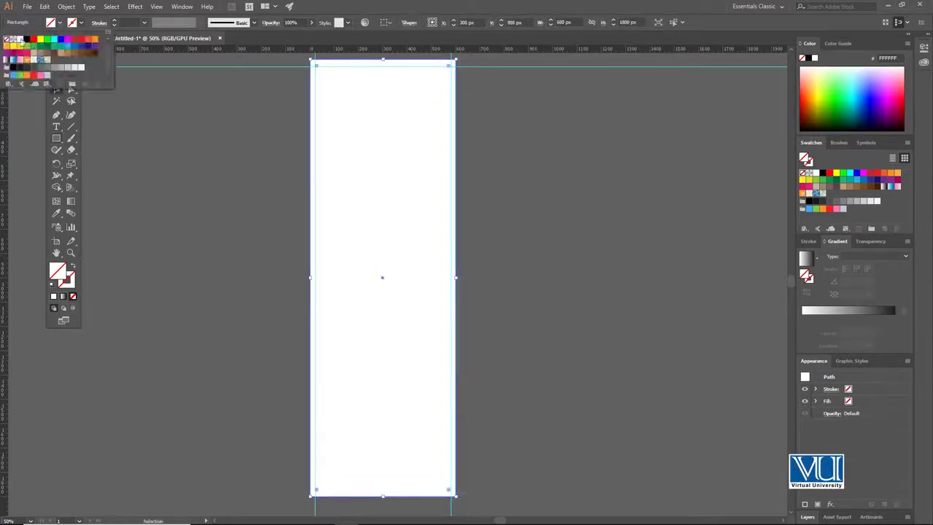
pyautogui.click(238, 121)
pyautogui.keyDown('ctrl'); pyautogui.click(408, 145); pyautogui.keyUp('ctrl')
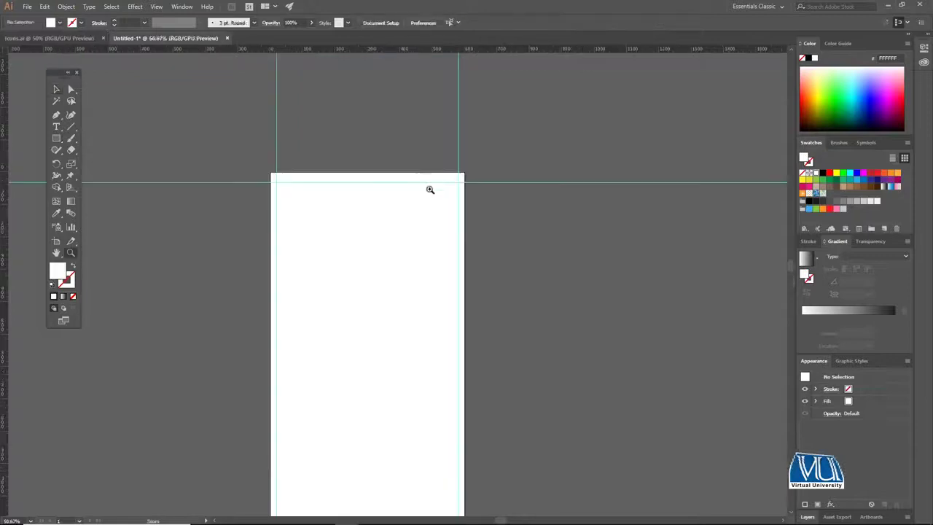
pyautogui.keyDown('ctrl'); pyautogui.click(414, 235); pyautogui.keyUp('ctrl')
pyautogui.moveTo(406, 214); pyautogui.dragTo(439, 122)
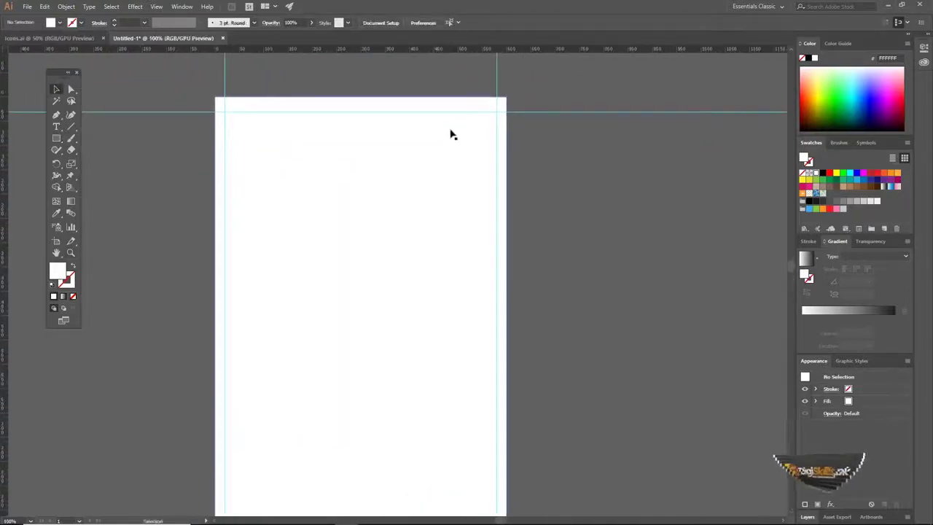
pyautogui.click(384, 150)
pyautogui.click(585, 151)
pyautogui.moveTo(437, 164); pyautogui.dragTo(546, 160)
pyautogui.hotkey('ctrl', 'z')
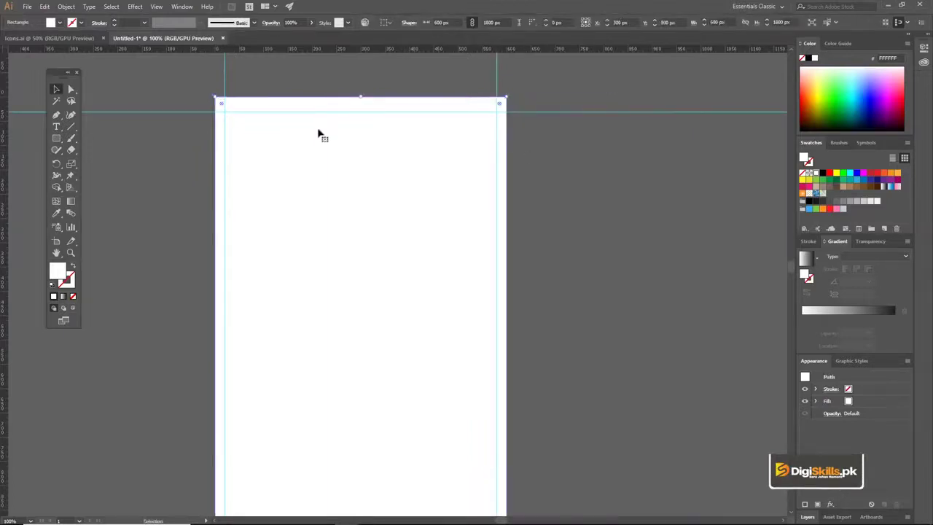
# Draw a 600 x 212 px header rectangle across the artboard's upper edge and fill it with yellow FCEE21
pyautogui.click(58, 138)
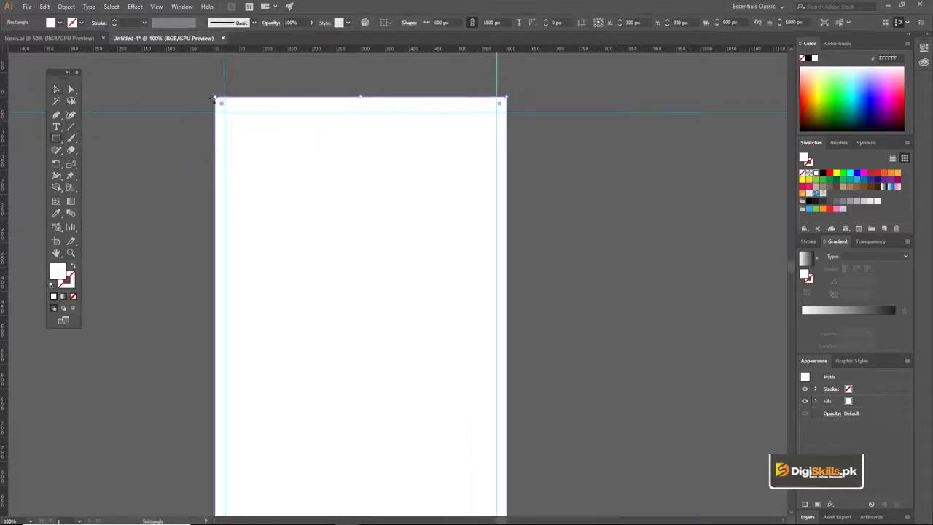
pyautogui.click(130, 87)
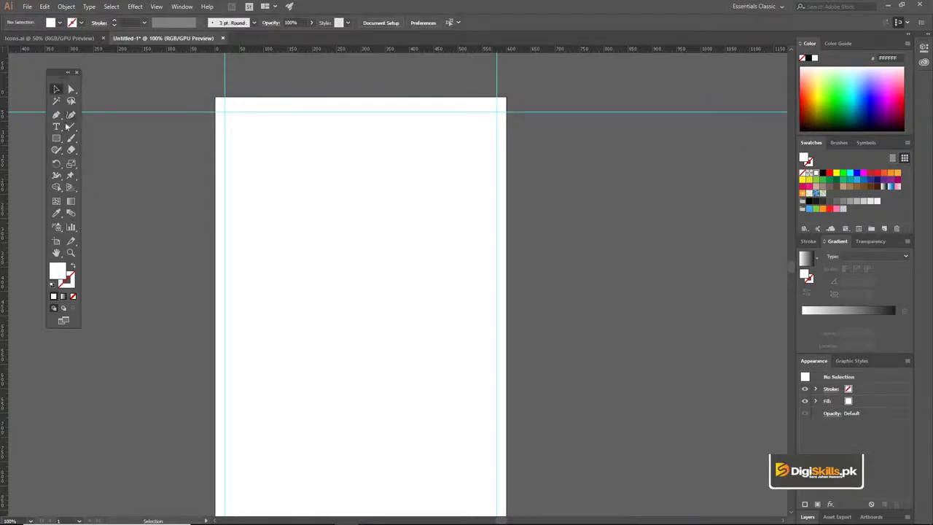
pyautogui.moveTo(217, 100); pyautogui.dragTo(506, 199)
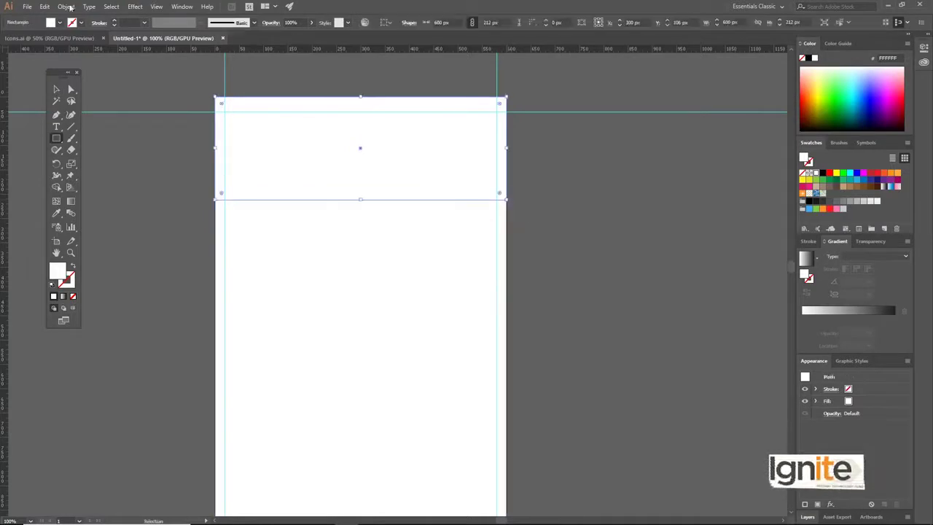
pyautogui.click(59, 24)
pyautogui.click(19, 39)
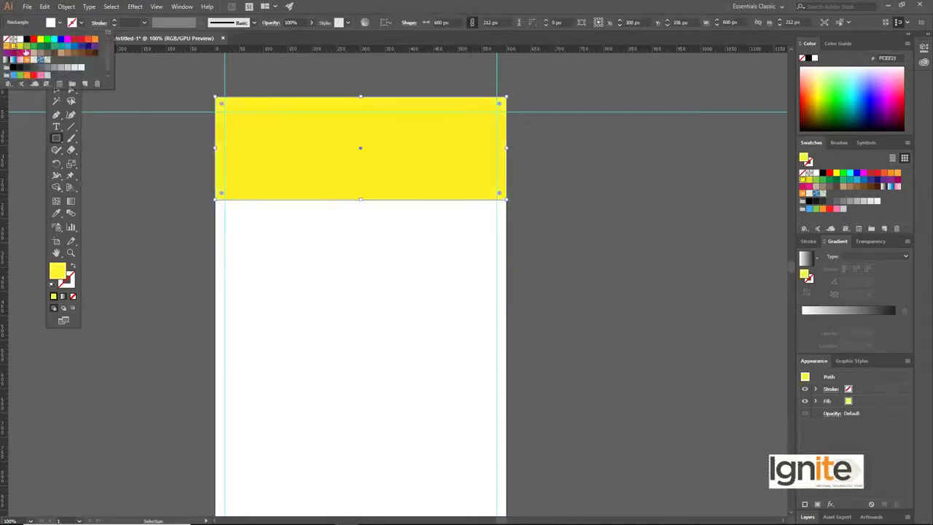
pyautogui.press('Escape')
pyautogui.click(145, 72)
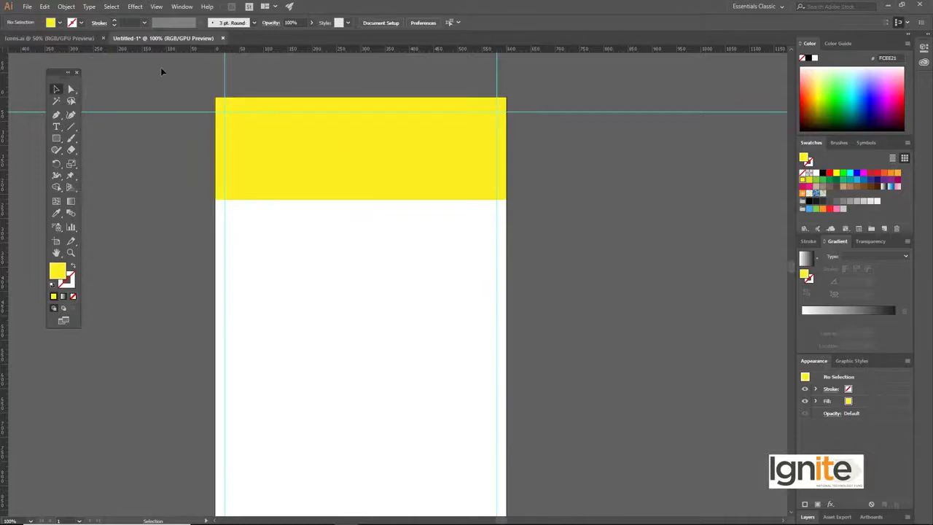
# Add the text "What is the" on the yellow header, enlarge it to about 39 pt and reposition it
pyautogui.hotkey('ctrl', '+')
pyautogui.moveTo(399, 216); pyautogui.dragTo(427, 163)
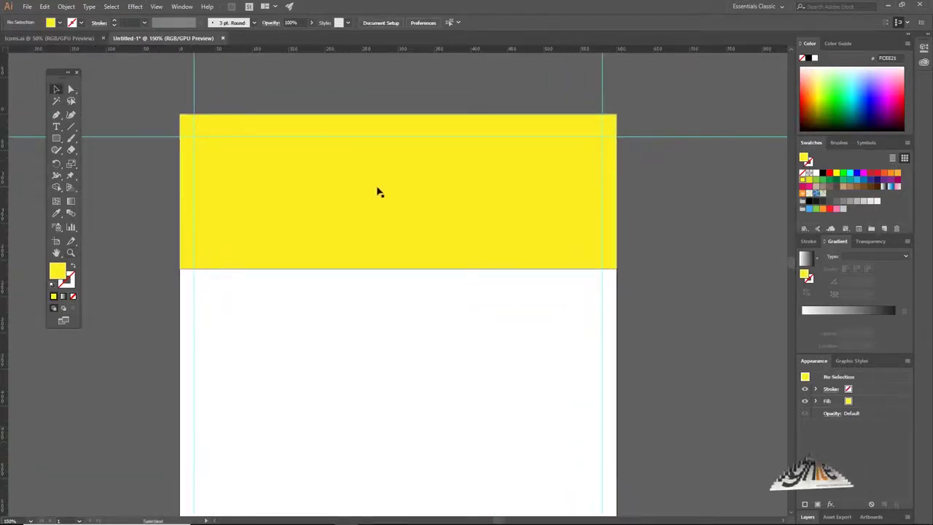
pyautogui.press('t')
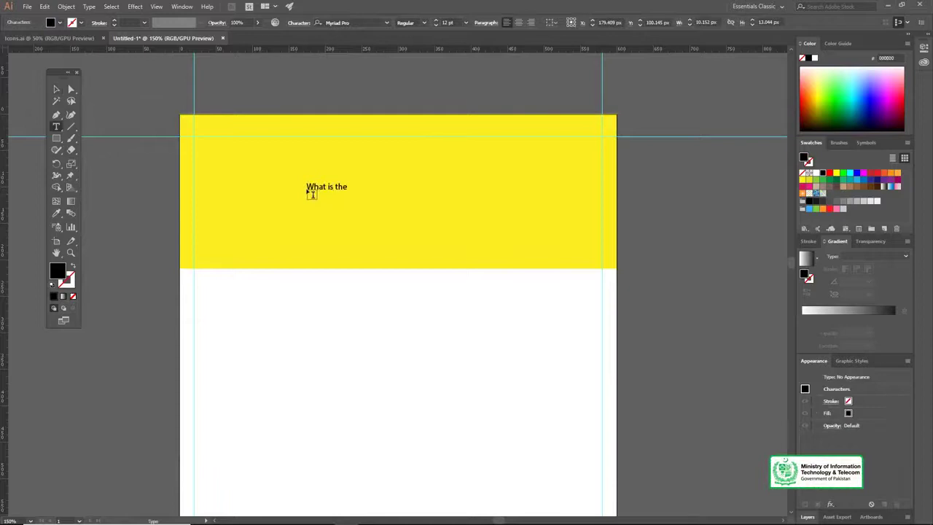
pyautogui.press('Escape')
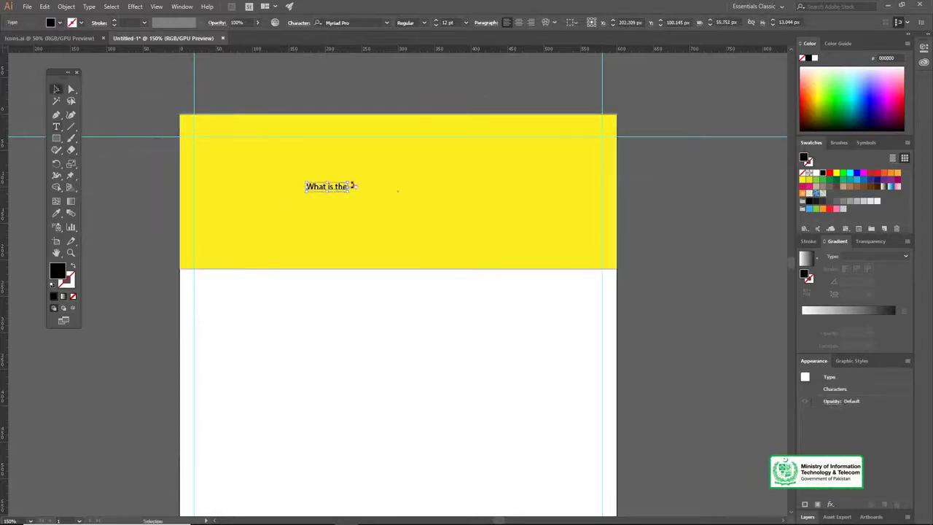
pyautogui.moveTo(350, 180); pyautogui.dragTo(393, 160)
pyautogui.moveTo(343, 198); pyautogui.dragTo(273, 132)
# Set the font of the "What is the" text to Nexa Bold
pyautogui.press('t')
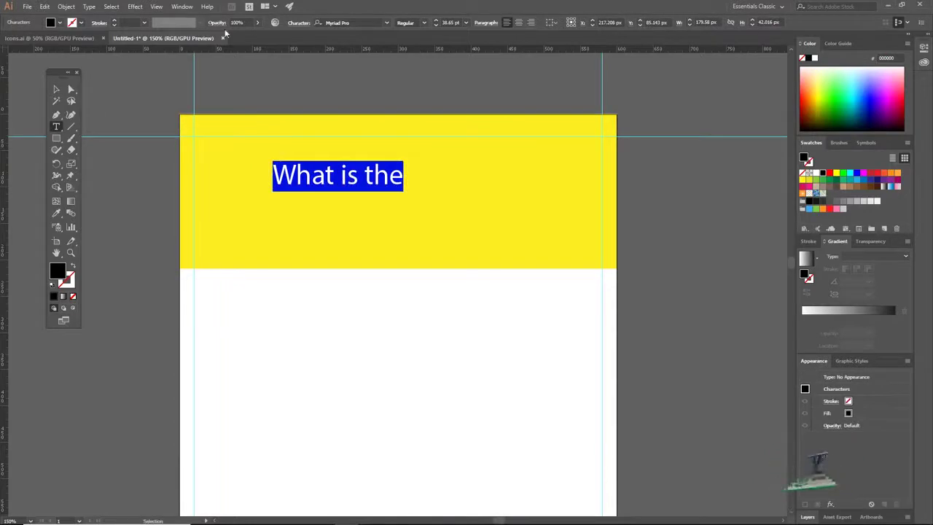
pyautogui.click(360, 177)
pyautogui.moveTo(403, 177); pyautogui.dragTo(258, 175)
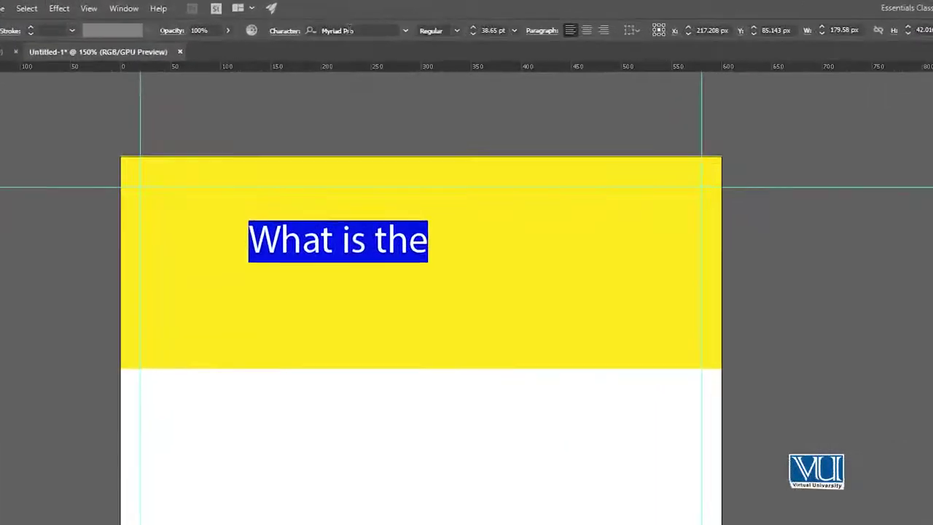
pyautogui.click(344, 22)
pyautogui.write('nexa')
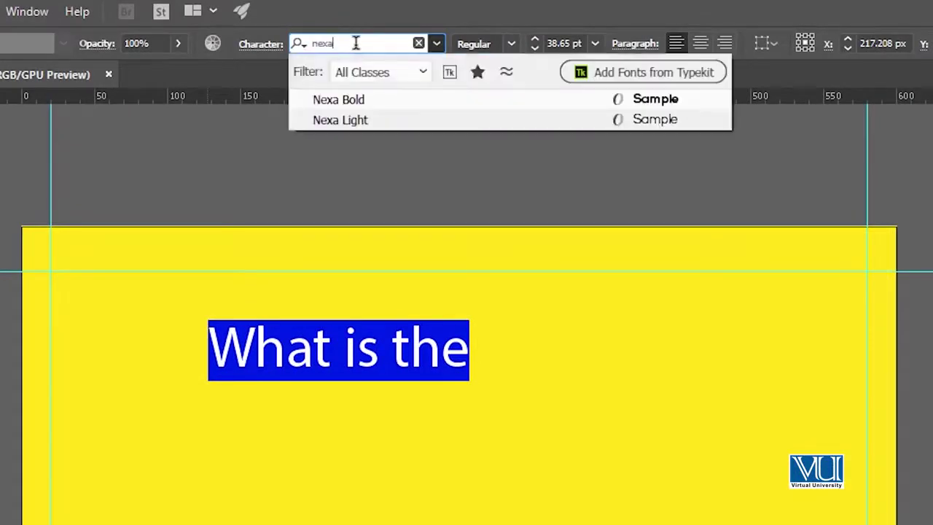
pyautogui.click(372, 100)
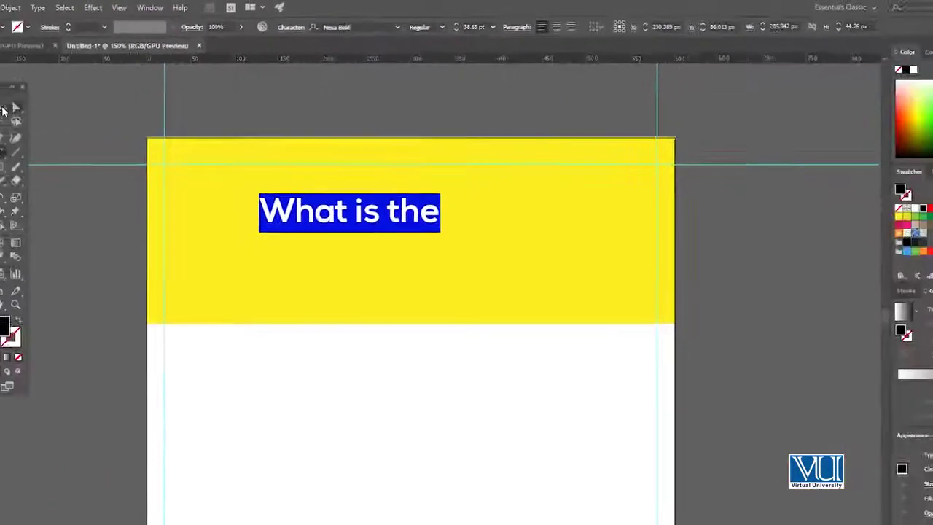
pyautogui.click(3, 110)
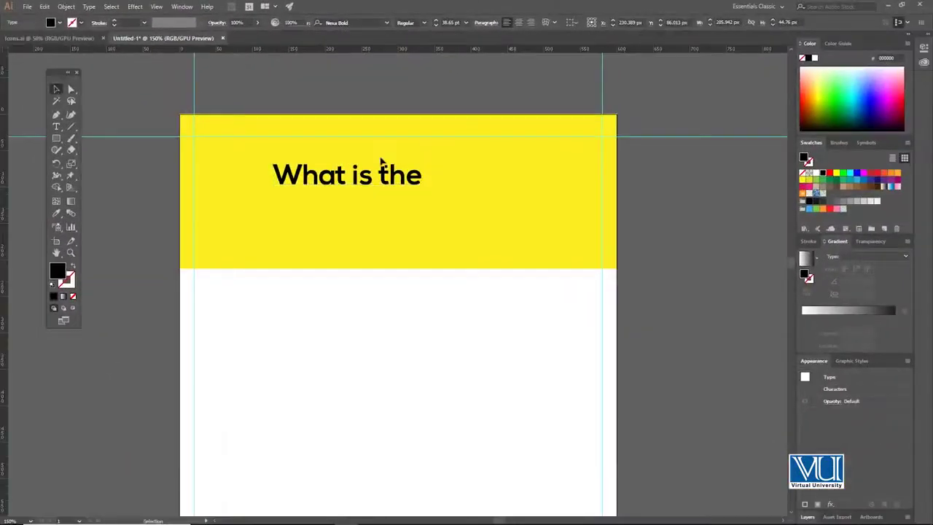
# Enlarge the "What is the" text to about 47 pt and reposition it slightly within the header
pyautogui.click(306, 175)
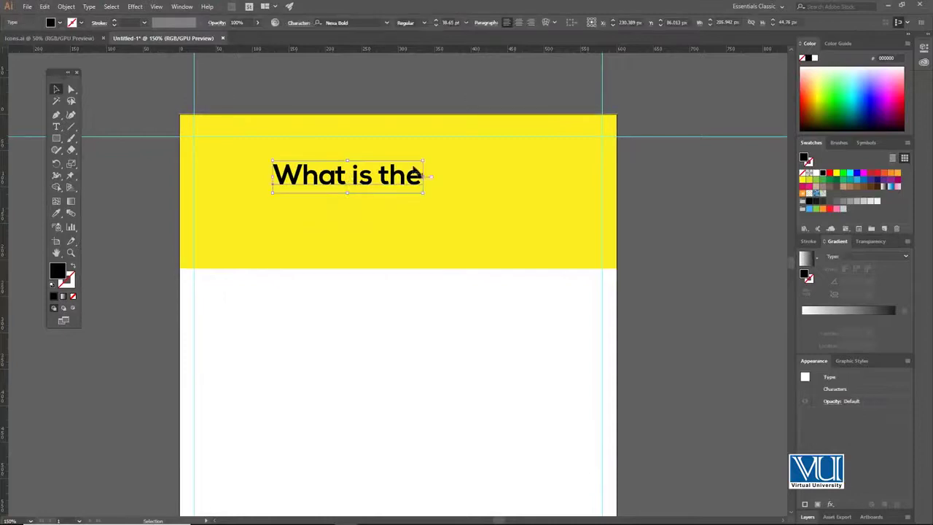
pyautogui.moveTo(429, 159); pyautogui.dragTo(438, 156)
pyautogui.moveTo(357, 187); pyautogui.dragTo(338, 200)
pyautogui.hotkey('ctrl', '=')
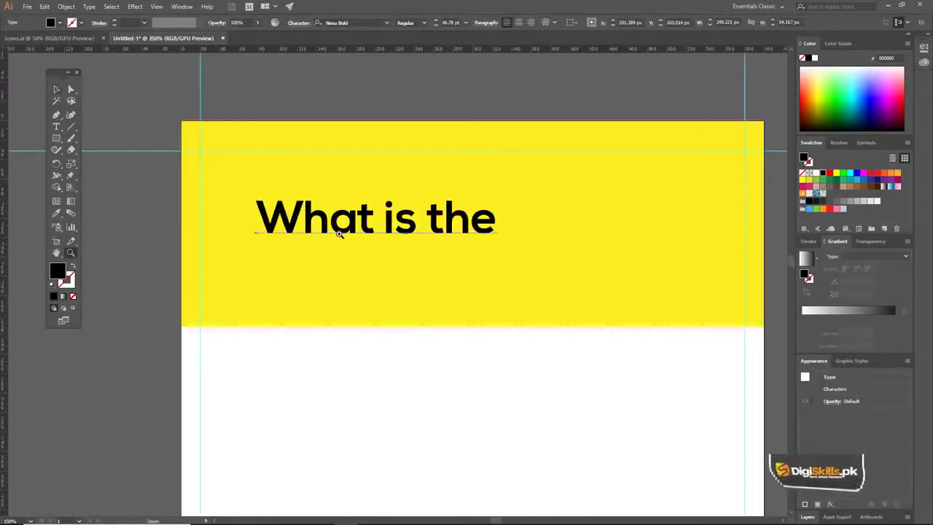
pyautogui.moveTo(398, 236); pyautogui.dragTo(325, 192)
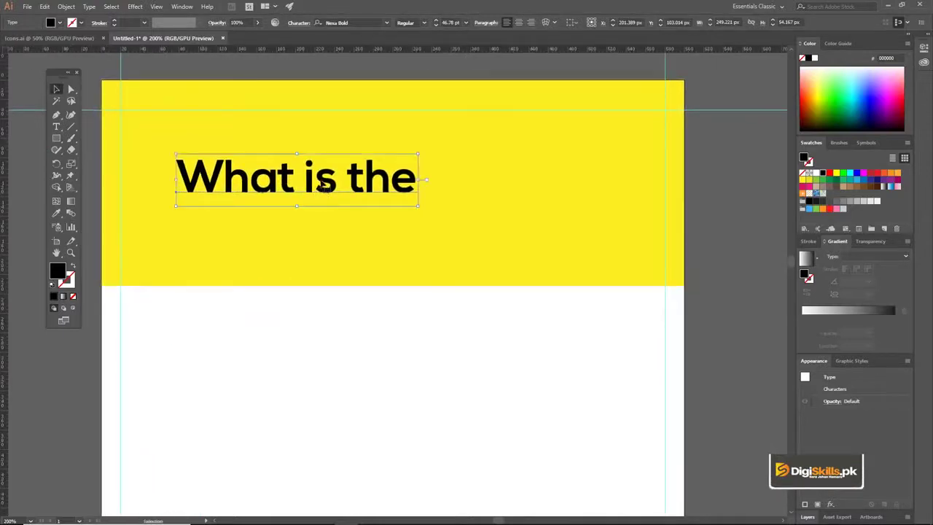
pyautogui.moveTo(416, 153); pyautogui.dragTo(418, 152)
# Duplicate "What is the" directly below itself and change the copy's text to "Process of Design"
pyautogui.moveTo(385, 179); pyautogui.dragTo(385, 244)
pyautogui.doubleClick(374, 243)
pyautogui.hotkey('ctrl', 'a')
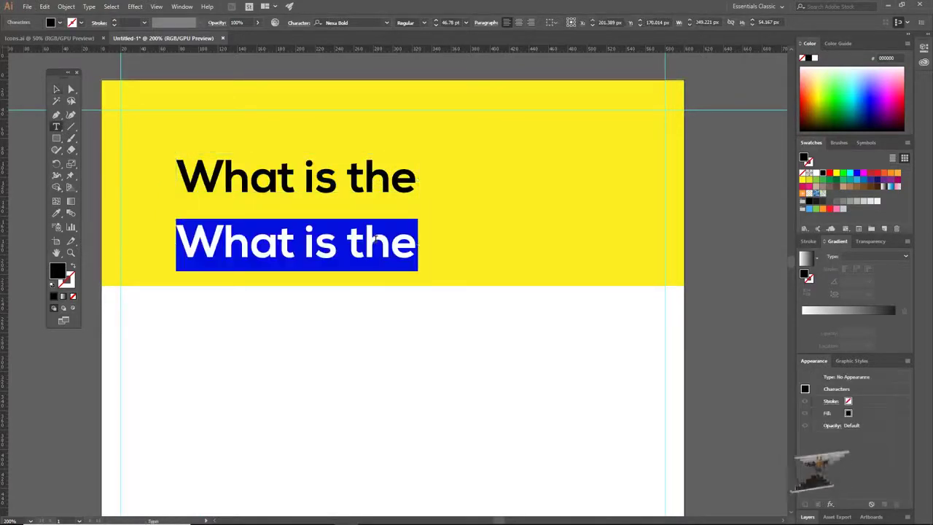
pyautogui.write('Process of ')
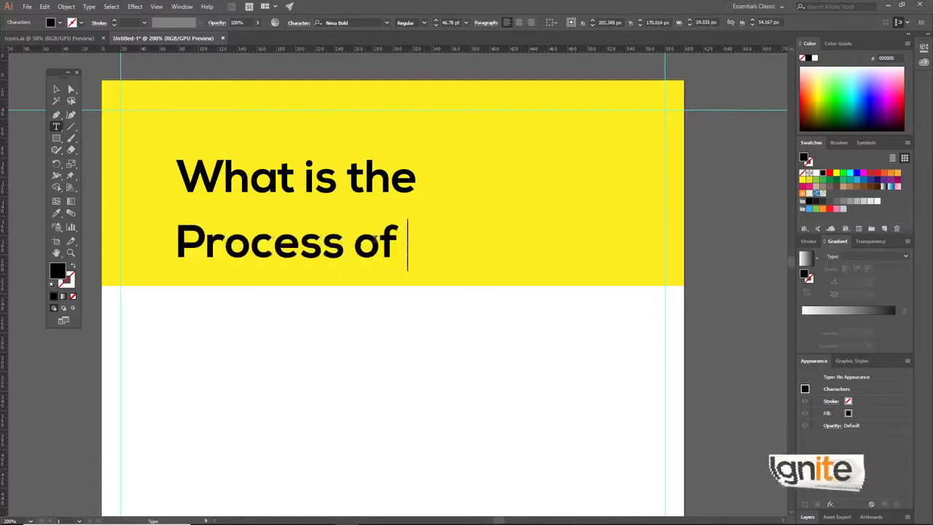
pyautogui.write('Design')
pyautogui.click(54, 95)
# Move "What is the" closer to the second line, centre it horizontally on "Process of Design" and group both lines
pyautogui.moveTo(317, 191); pyautogui.dragTo(357, 207)
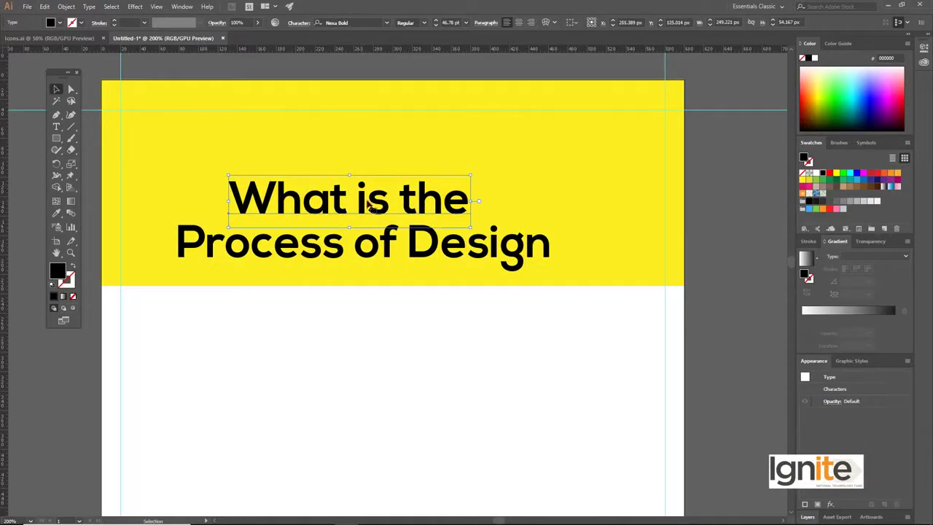
pyautogui.keyDown('shift'); pyautogui.click(357, 247); pyautogui.keyUp('shift')
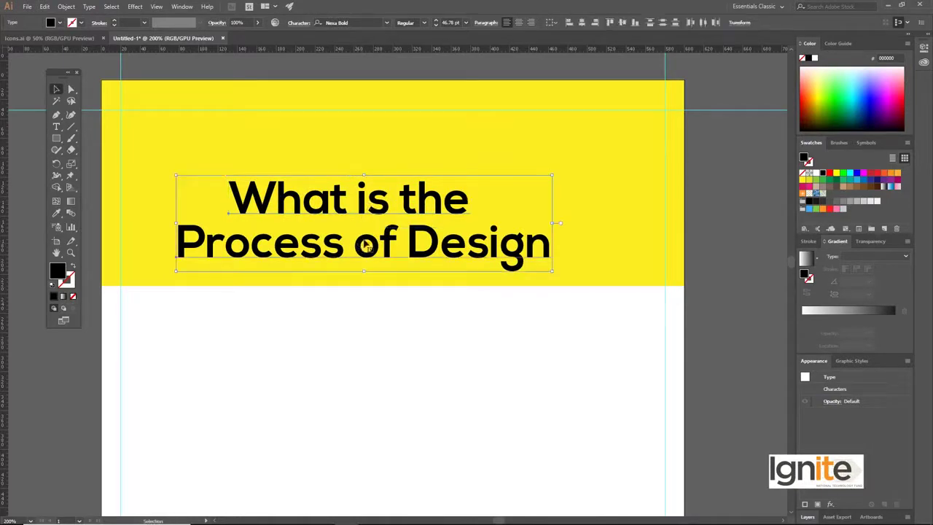
pyautogui.moveTo(365, 247); pyautogui.dragTo(367, 245)
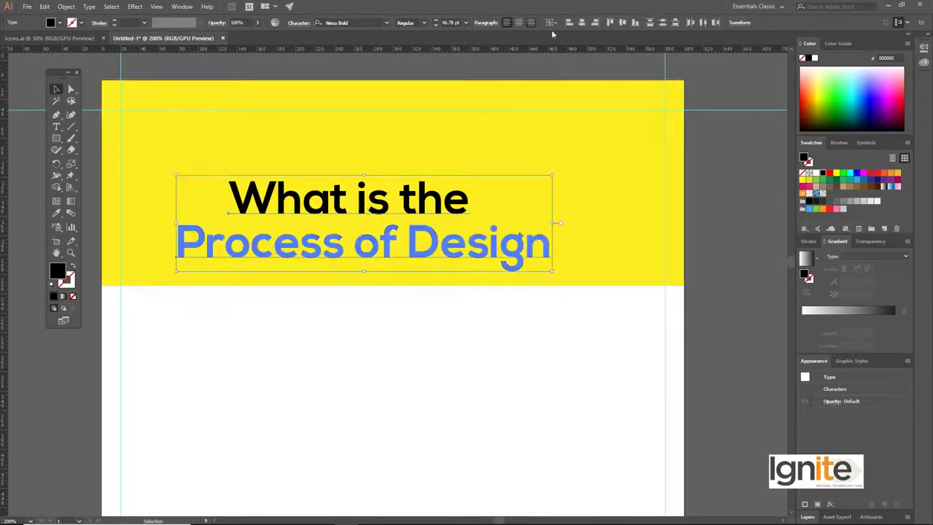
pyautogui.click(581, 22)
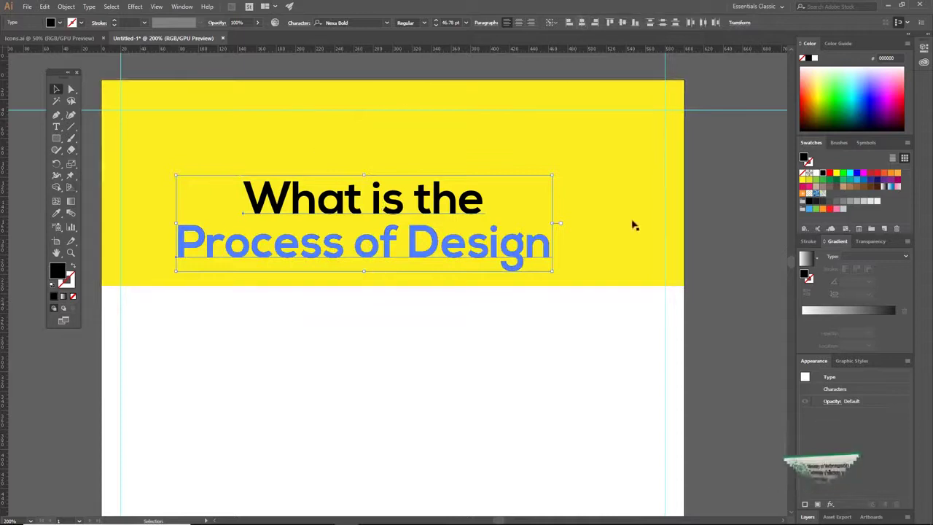
pyautogui.hotkey('ctrl', 'g')
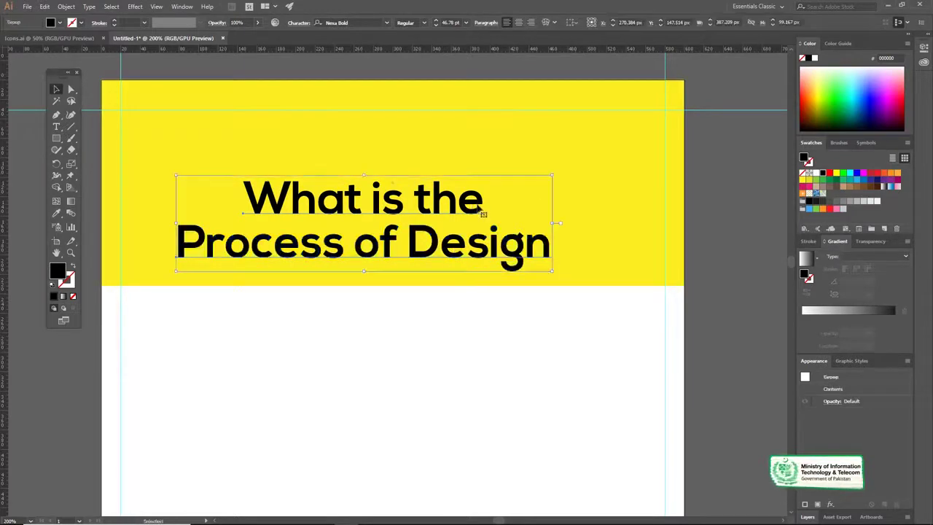
# Enlarge the grouped title and shift it up and toward the left margin guide, leaving space on its right
pyautogui.click(708, 194)
pyautogui.moveTo(461, 204); pyautogui.dragTo(445, 184)
pyautogui.moveTo(539, 159); pyautogui.dragTo(565, 149)
pyautogui.moveTo(413, 200); pyautogui.dragTo(389, 183)
pyautogui.click(703, 178)
pyautogui.click(437, 183)
pyautogui.click(453, 265)
# Add a black "?" and enlarge it to fill the space between the title and the right margin guide
pyautogui.press('t')
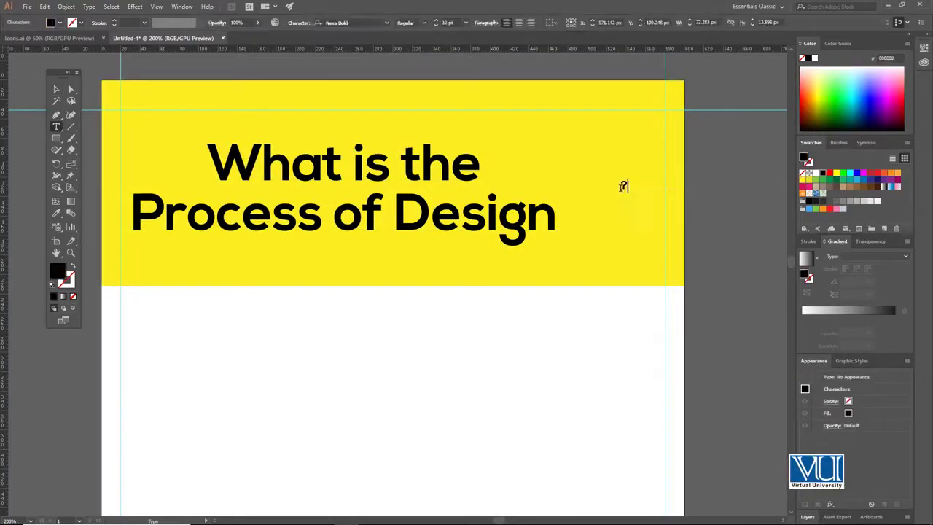
pyautogui.click(57, 90)
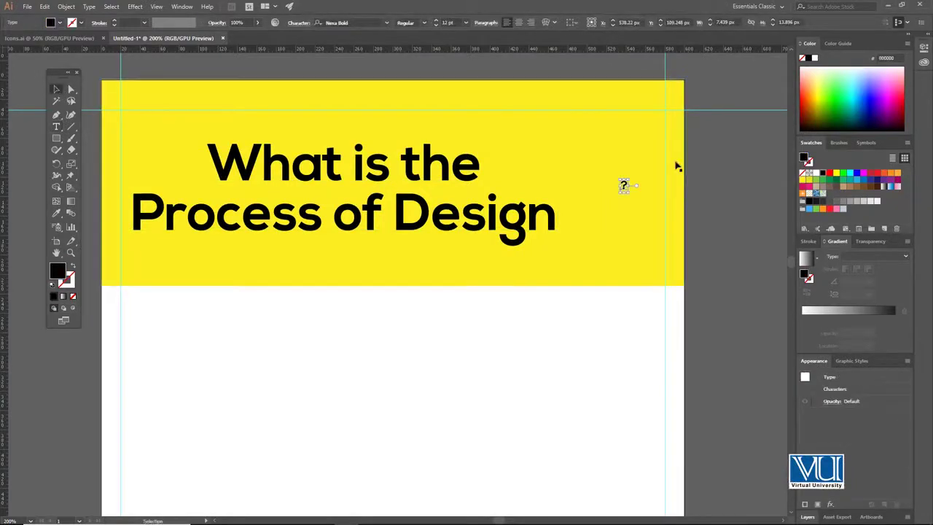
pyautogui.moveTo(627, 180); pyautogui.dragTo(666, 109)
pyautogui.moveTo(643, 149); pyautogui.dragTo(622, 152)
pyautogui.keyDown('shift'); pyautogui.click(513, 219); pyautogui.keyUp('shift')
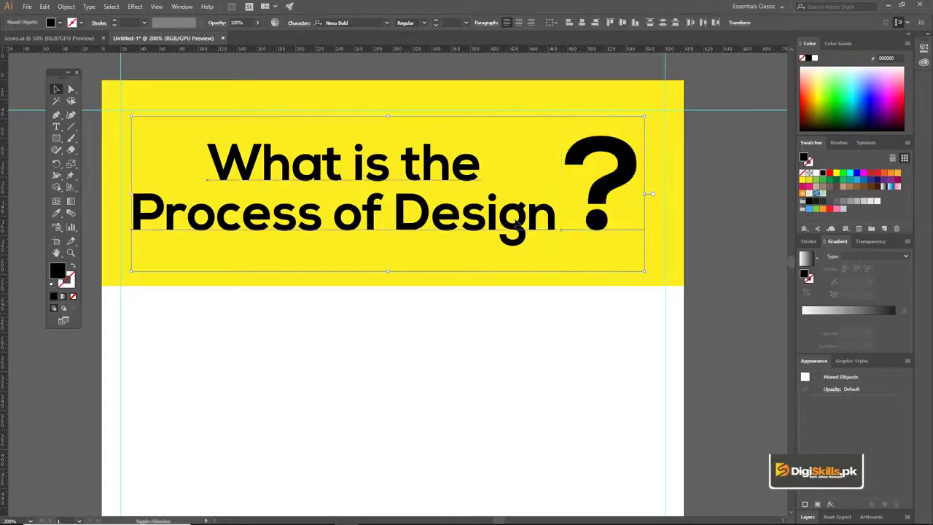
pyautogui.click(691, 124)
pyautogui.click(624, 162)
pyautogui.moveTo(652, 115); pyautogui.dragTo(660, 94)
pyautogui.moveTo(629, 143); pyautogui.dragTo(637, 147)
# Centre the question mark vertically on the two-line title and group them together
pyautogui.keyDown('shift'); pyautogui.click(479, 169); pyautogui.keyUp('shift')
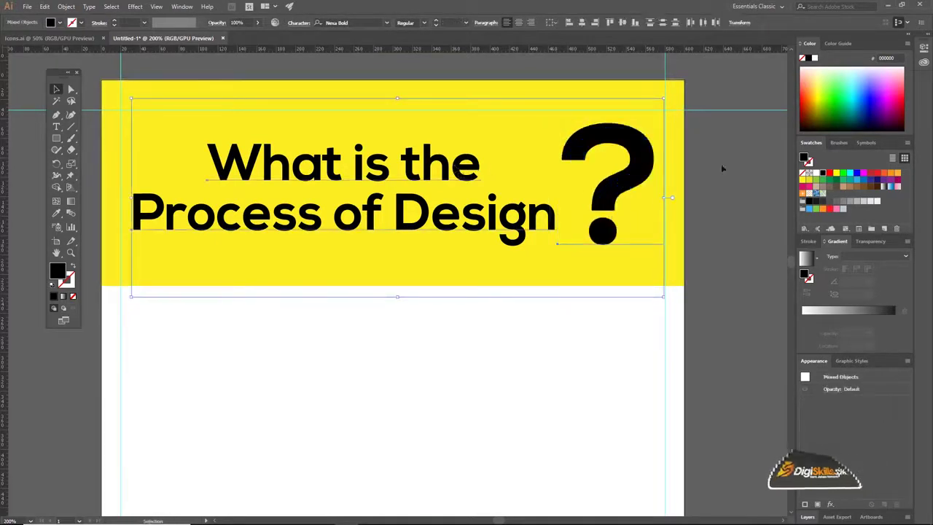
pyautogui.keyDown('shift'); pyautogui.click(409, 166); pyautogui.keyUp('shift')
pyautogui.keyDown('shift'); pyautogui.click(409, 166); pyautogui.keyUp('shift')
pyautogui.click(411, 168)
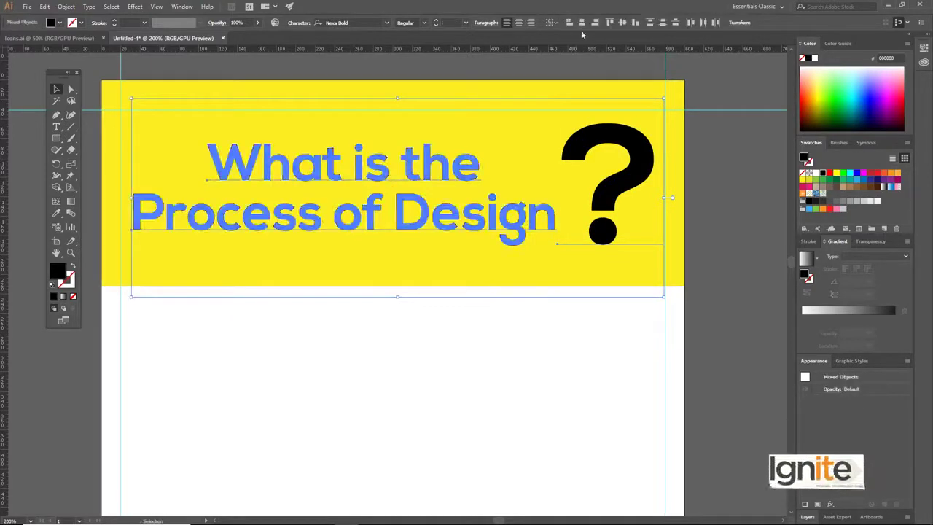
pyautogui.click(624, 23)
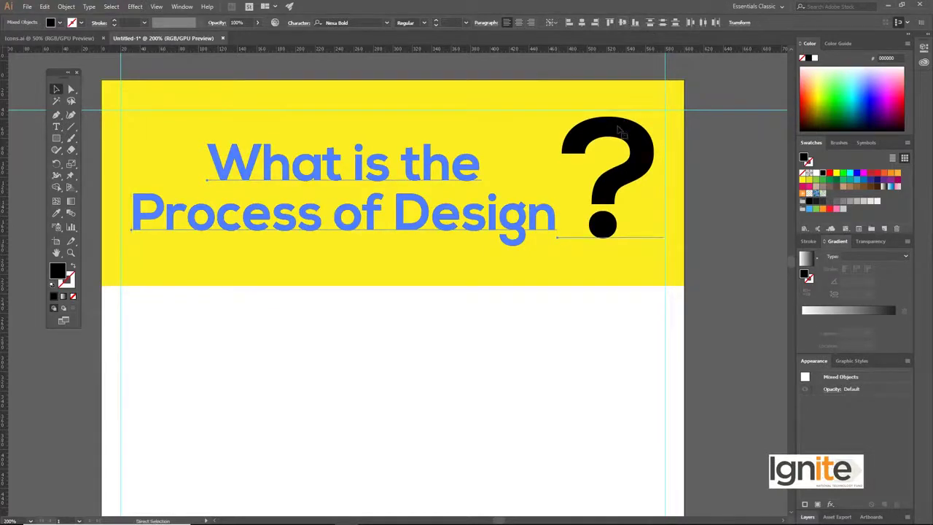
pyautogui.hotkey('ctrl', 'g')
# Move the grouped heading slightly down and right in the yellow header, centring it at about X 305, Y 115 px
pyautogui.moveTo(617, 127); pyautogui.dragTo(622, 141)
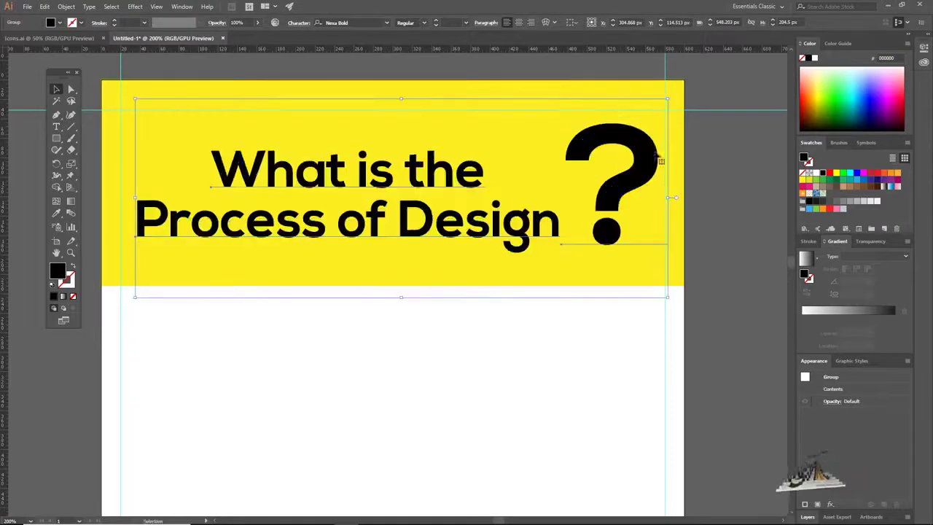
pyautogui.click(737, 178)
pyautogui.keyDown('ctrl'); pyautogui.keyDown('alt'); pyautogui.click(454, 235); pyautogui.keyUp('alt'); pyautogui.keyUp('ctrl')
pyautogui.keyDown('ctrl'); pyautogui.keyDown('alt'); pyautogui.click(363, 286); pyautogui.keyUp('alt'); pyautogui.keyUp('ctrl')
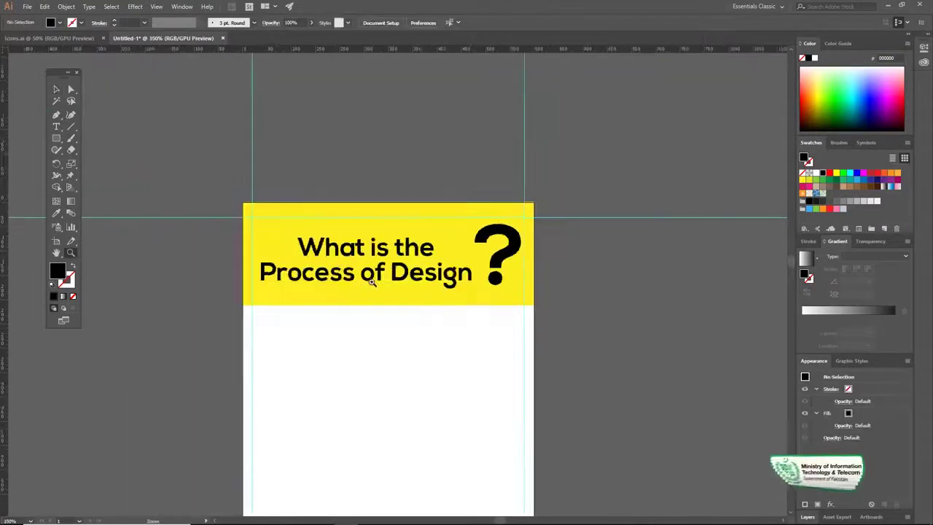
pyautogui.scroll(-1, 402, 256)
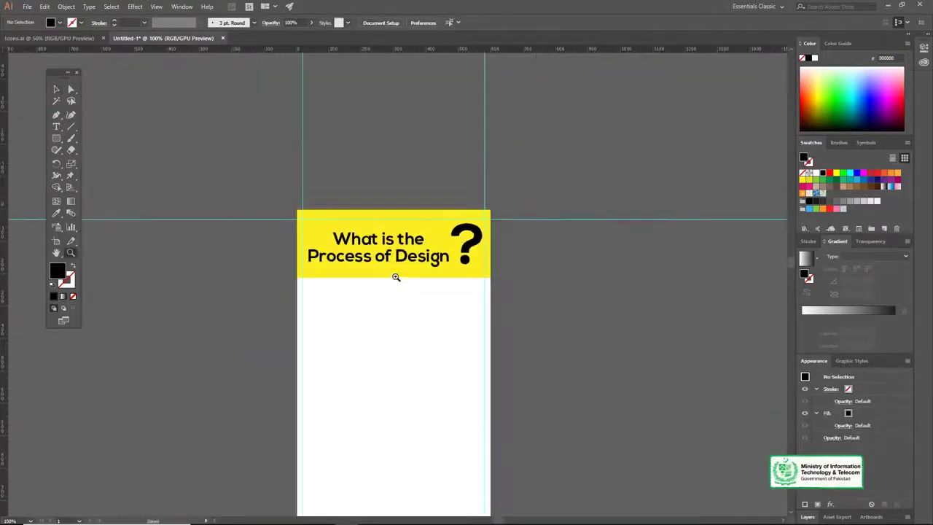
# Add a yellow 600 x 82 px rectangle directly beneath the header, spanning the full artboard width
pyautogui.moveTo(389, 288); pyautogui.dragTo(410, 237)
pyautogui.keyDown('ctrl'); pyautogui.click(401, 254); pyautogui.keyUp('ctrl')
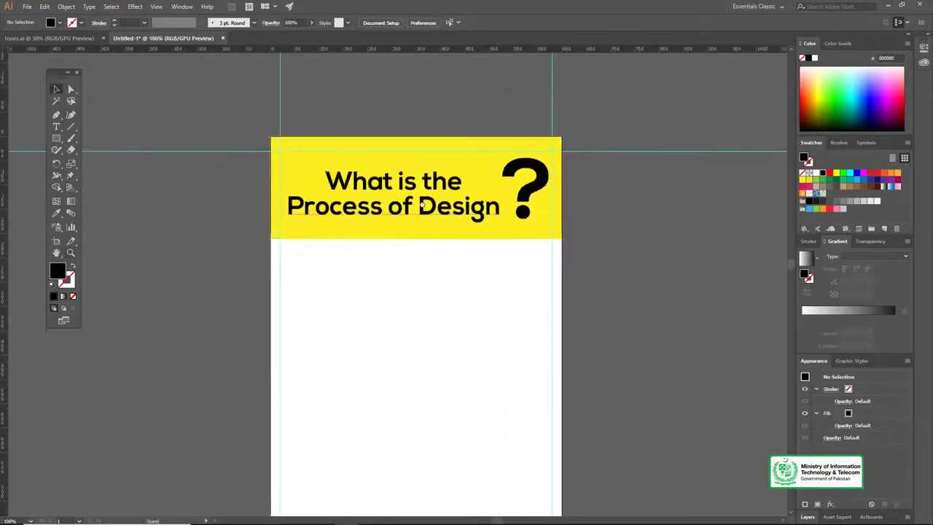
pyautogui.click(407, 247)
pyautogui.press('v')
pyautogui.click(403, 245)
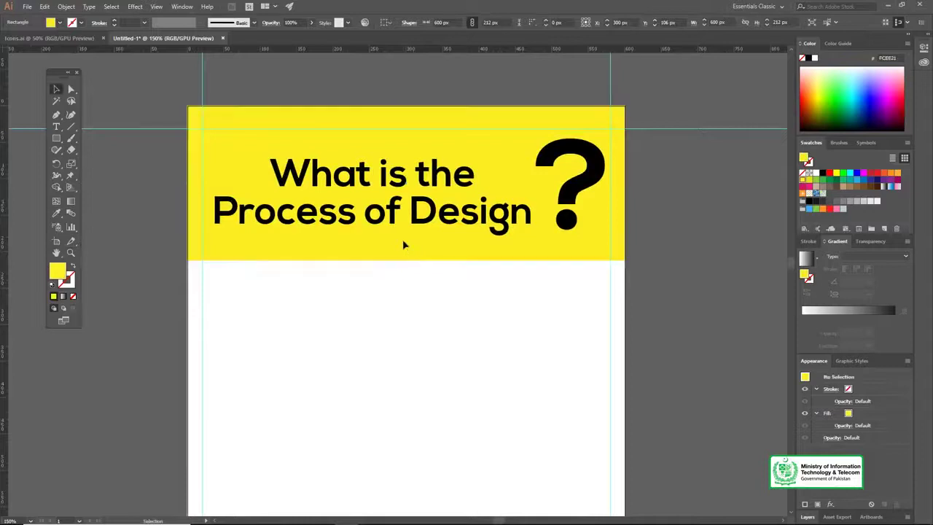
pyautogui.click(402, 244)
pyautogui.moveTo(402, 245); pyautogui.dragTo(418, 320)
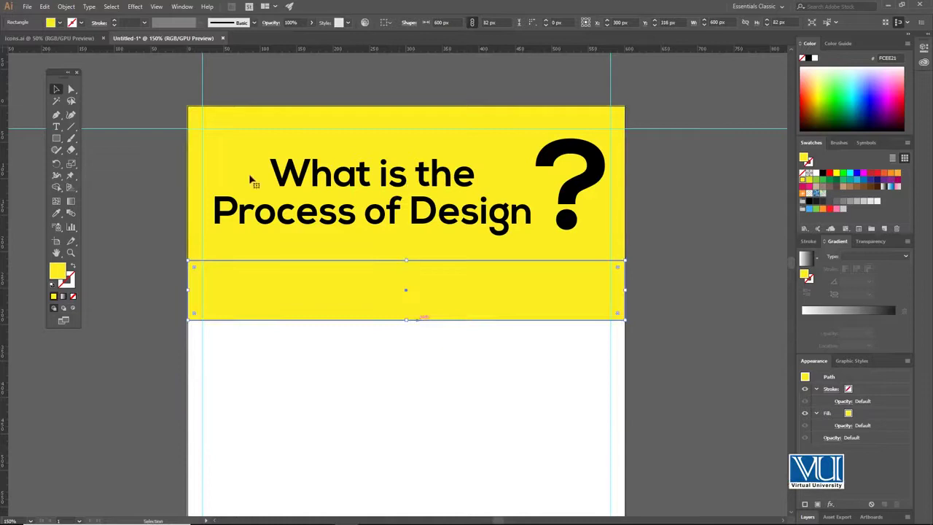
# Fill the new band beneath the header with black and deselect it
pyautogui.click(61, 22)
pyautogui.click(26, 39)
pyautogui.click(114, 213)
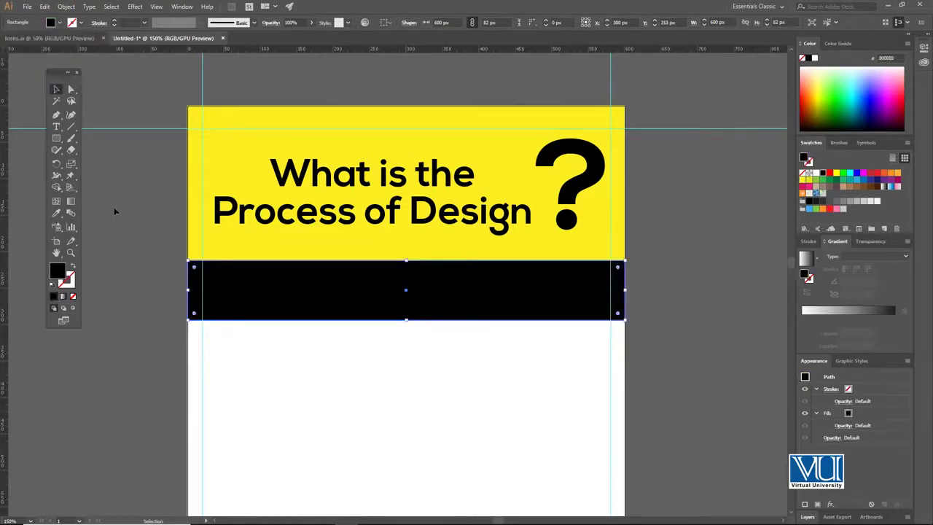
pyautogui.click(115, 212)
# Add the text "6 Steps Process" in white on the black band
pyautogui.moveTo(336, 286); pyautogui.dragTo(350, 228)
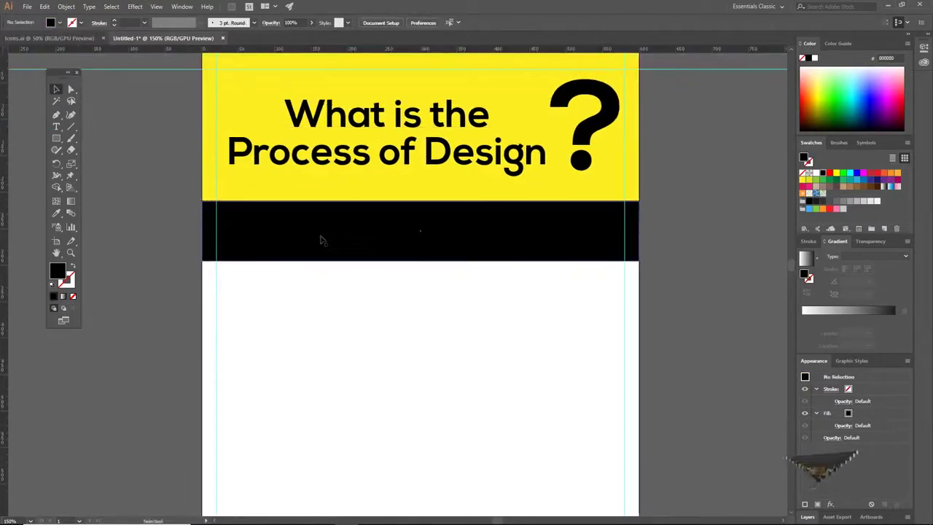
pyautogui.click(60, 24)
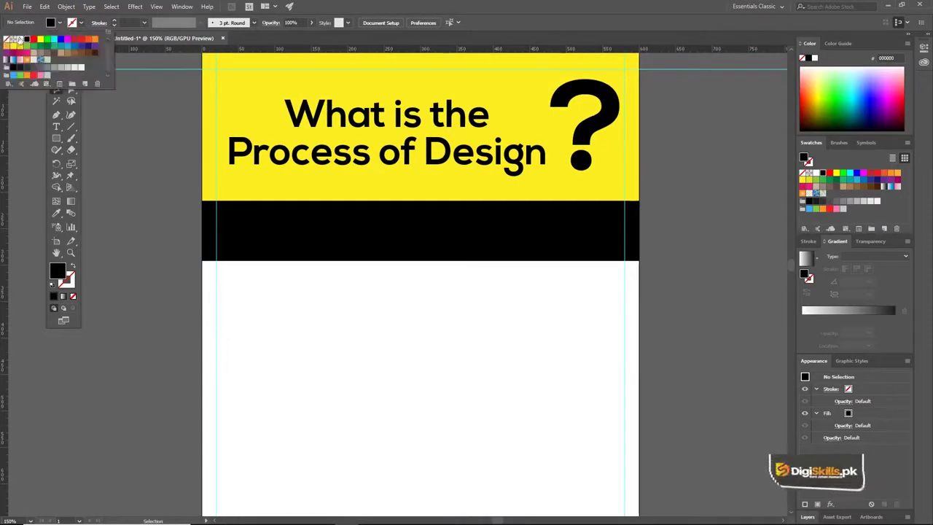
pyautogui.press('t')
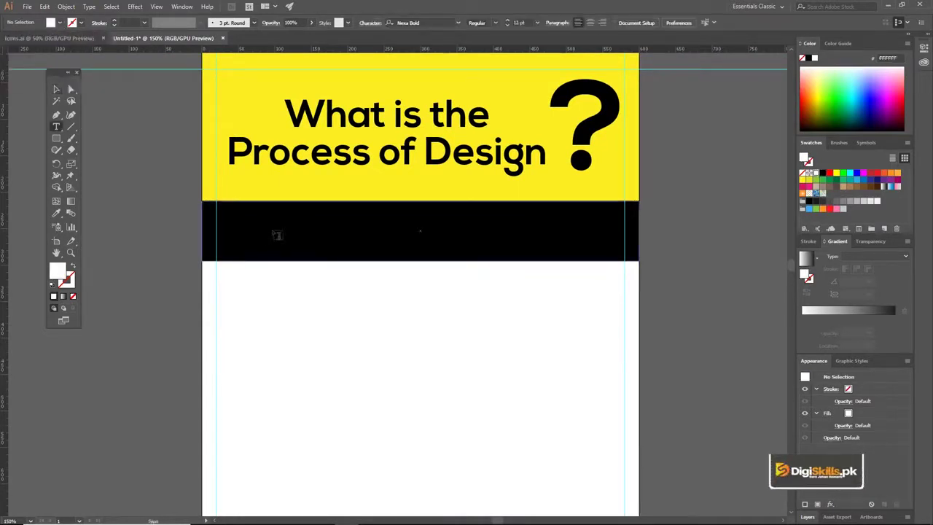
pyautogui.click(281, 227)
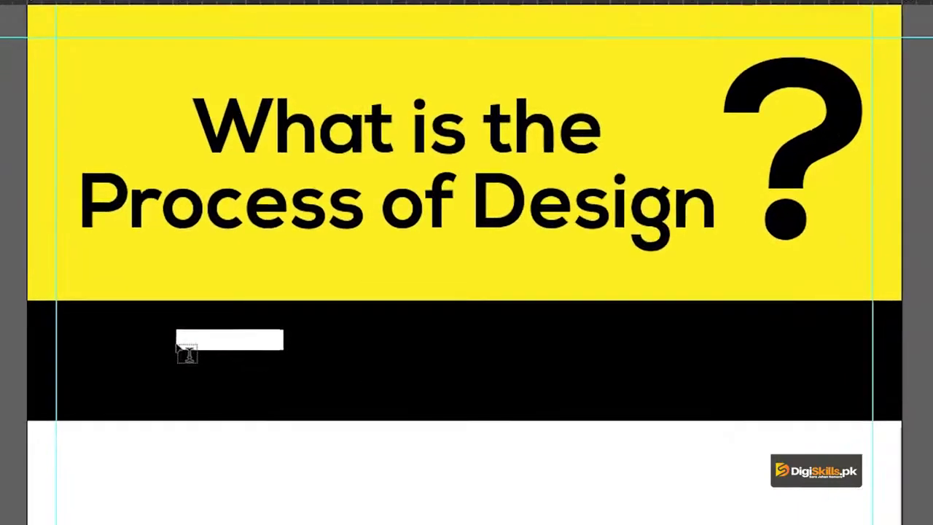
pyautogui.press('BackSpace')
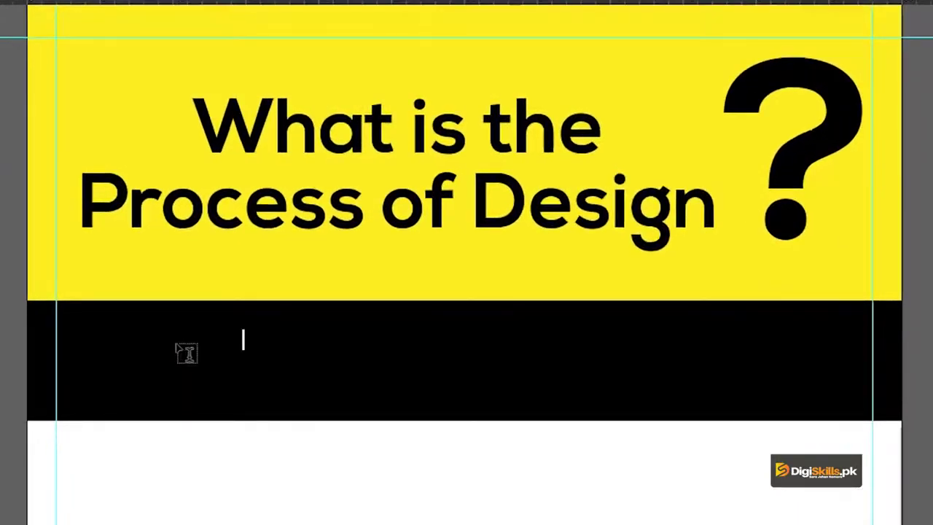
pyautogui.press('Escape')
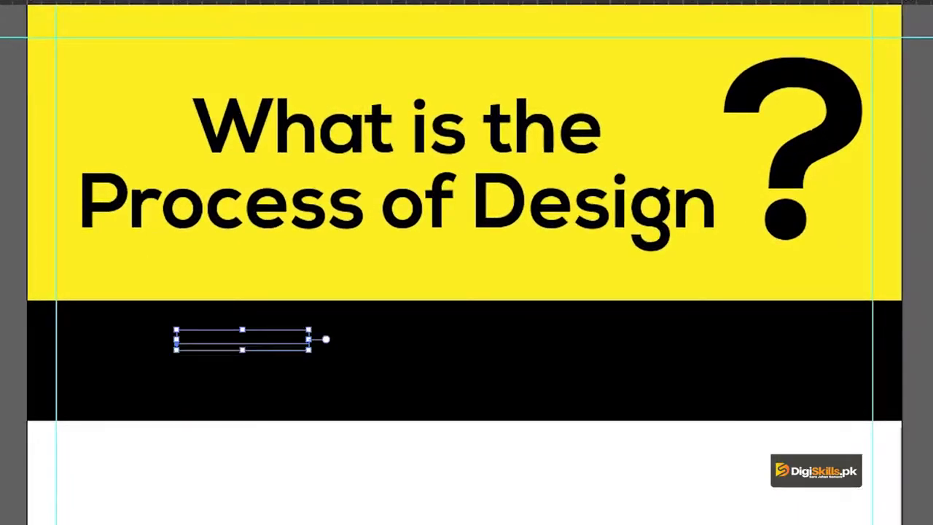
pyautogui.hotkey('ctrl', 'v')
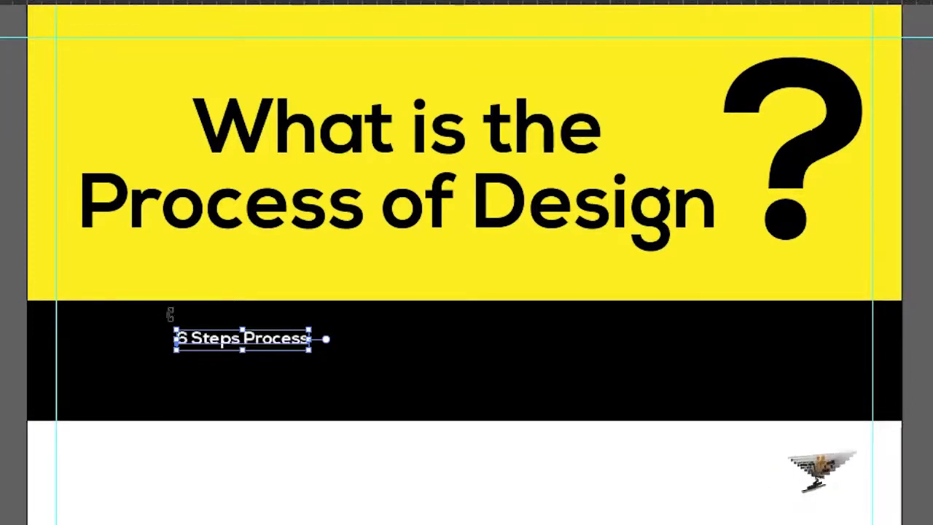
# Enlarge "6 Steps Process" to nearly fill the black band's height and move it to the band's middle
pyautogui.moveTo(310, 329); pyautogui.dragTo(500, 298)
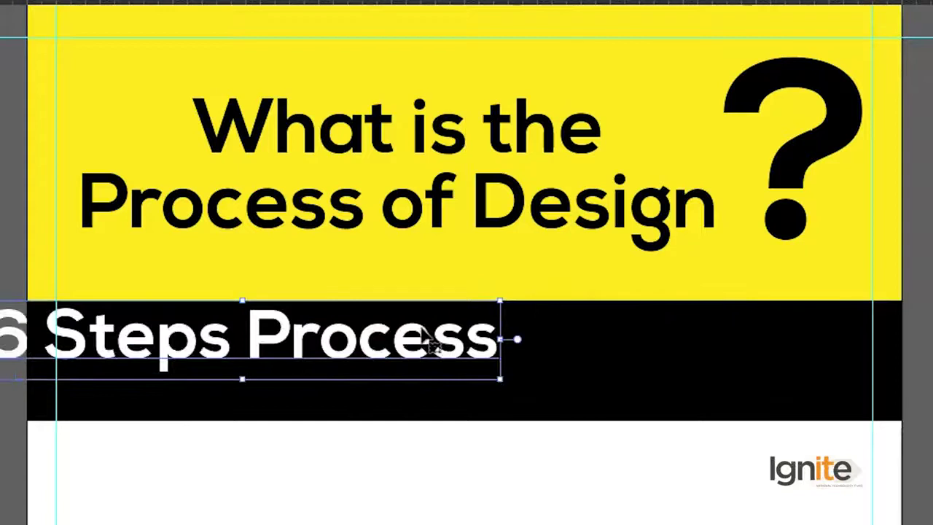
pyautogui.moveTo(417, 343); pyautogui.dragTo(625, 362)
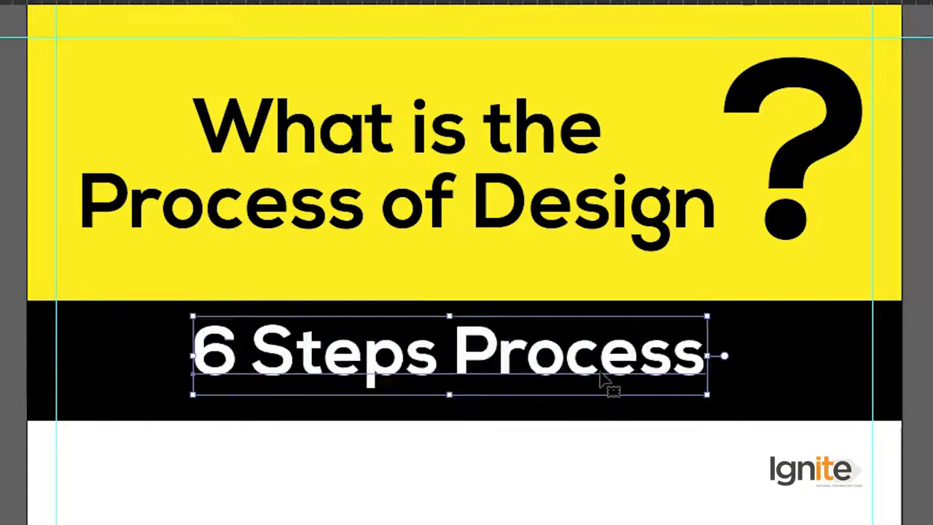
pyautogui.moveTo(707, 316); pyautogui.dragTo(723, 310)
# Centre "6 Steps Process" horizontally and vertically on the black band
pyautogui.click(783, 351)
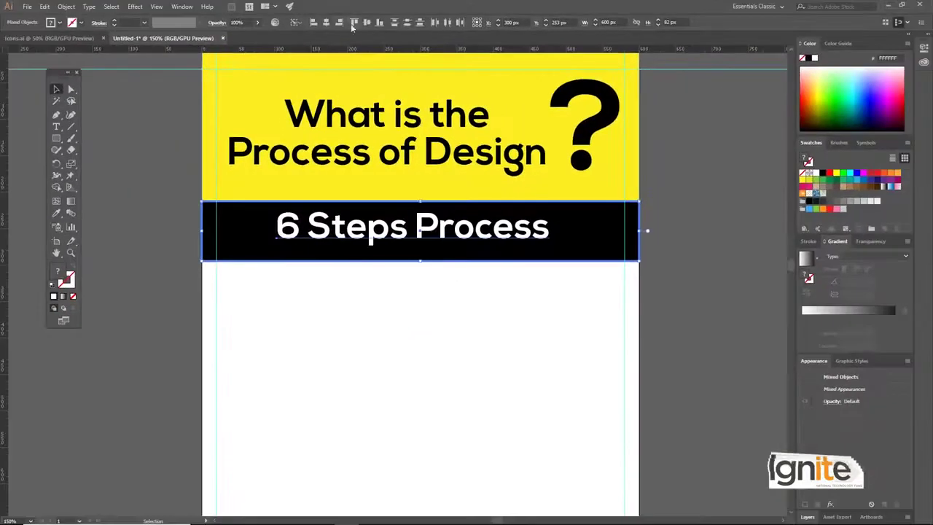
pyautogui.click(327, 24)
pyautogui.click(764, 174)
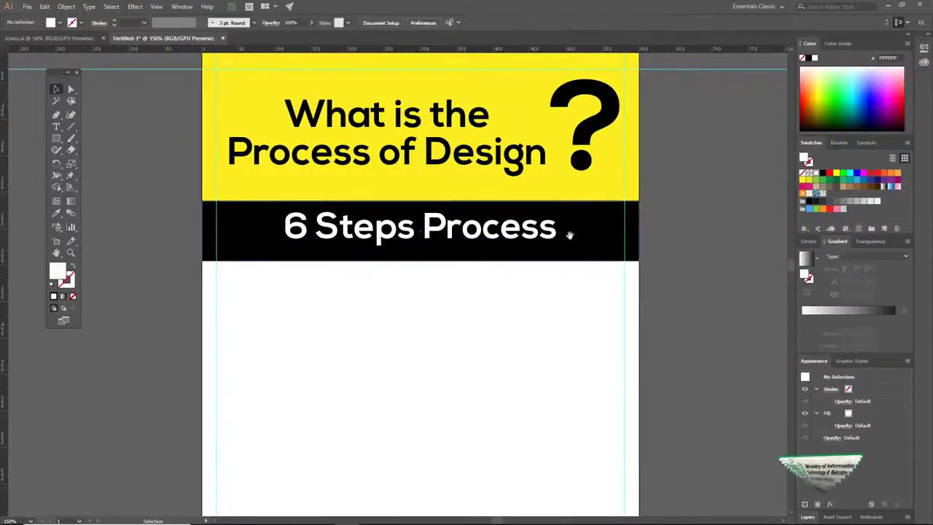
pyautogui.scroll(-1, 764, 174)
pyautogui.click(573, 207)
pyautogui.click(681, 197)
pyautogui.click(578, 207)
pyautogui.keyDown('shift'); pyautogui.click(598, 209); pyautogui.keyUp('shift')
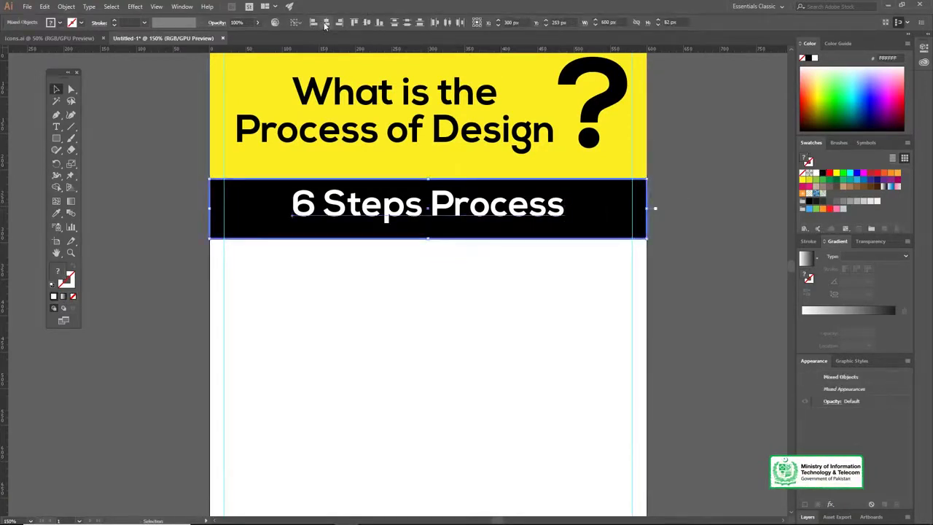
pyautogui.click(367, 23)
pyautogui.click(660, 175)
# Examine the whole artboard from the yellow header down to its lower edge
pyautogui.moveTo(522, 141); pyautogui.dragTo(516, 173)
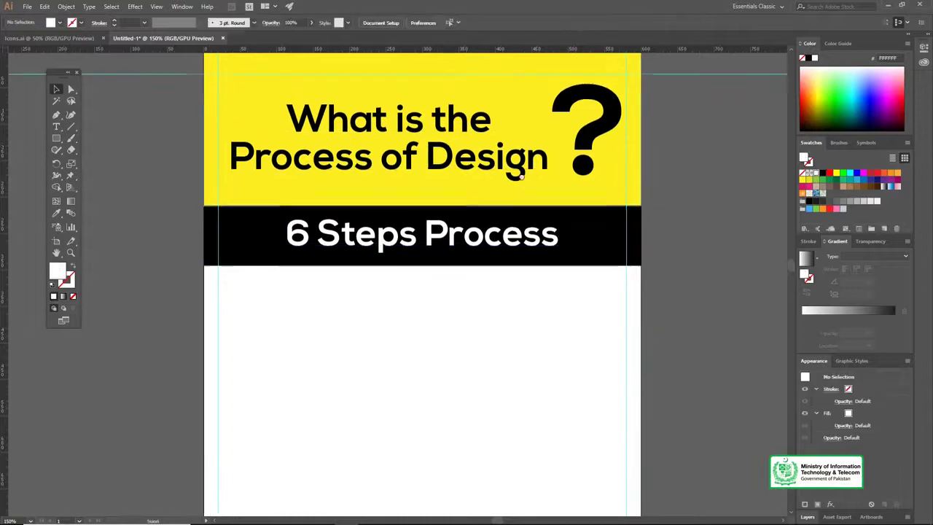
pyautogui.keyDown('ctrl'); pyautogui.keyDown('alt'); pyautogui.click(407, 322); pyautogui.keyUp('alt'); pyautogui.keyUp('ctrl')
pyautogui.scroll(-1, 433, 276)
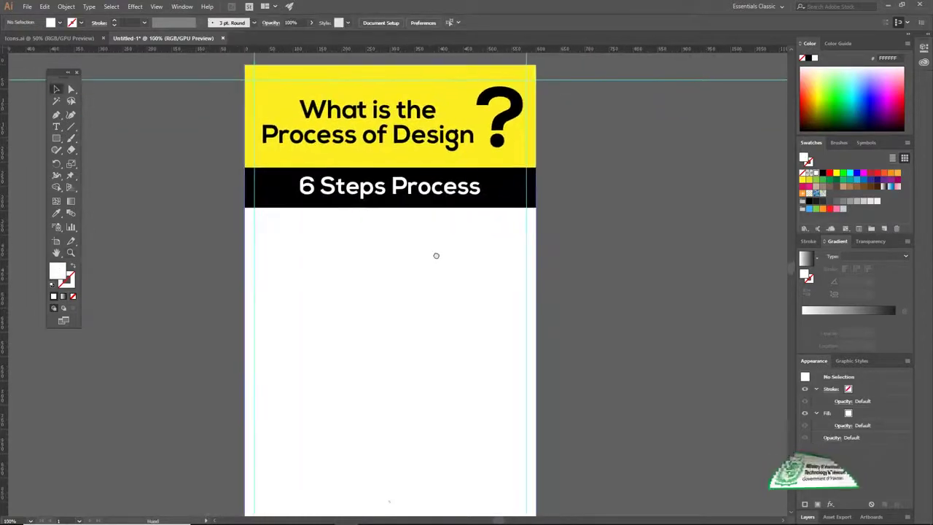
pyautogui.keyDown('alt'); pyautogui.click(425, 270); pyautogui.keyUp('alt')
pyautogui.press('v')
pyautogui.moveTo(430, 258); pyautogui.dragTo(433, 208)
pyautogui.press('z')
pyautogui.keyDown('alt'); pyautogui.click(387, 322); pyautogui.keyUp('alt')
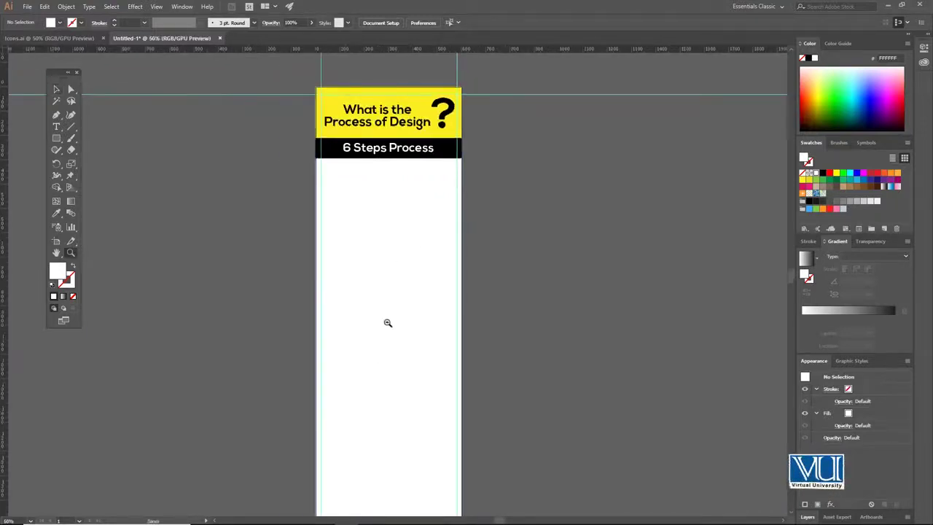
pyautogui.moveTo(393, 277); pyautogui.dragTo(394, 252)
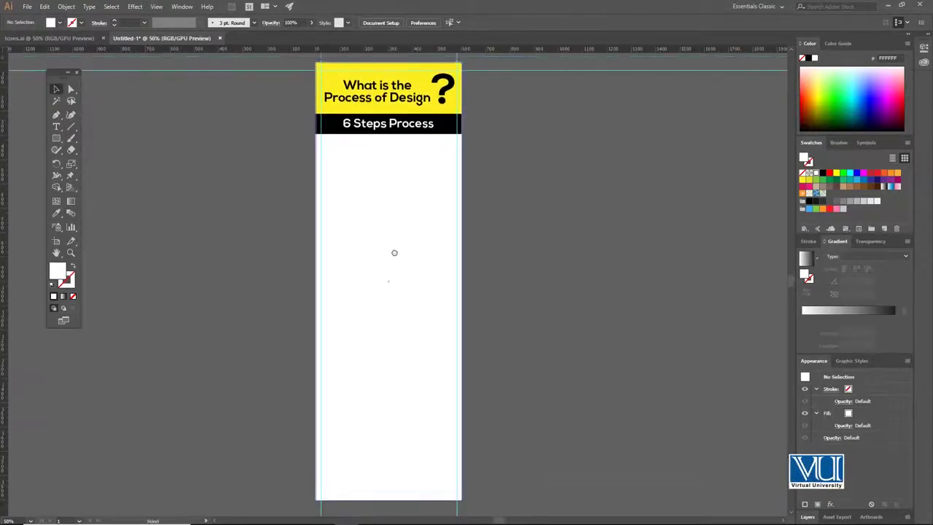
# Copy the column of six round yellow icons from Icons.ai into the Untitled-1 graphic
pyautogui.click(73, 39)
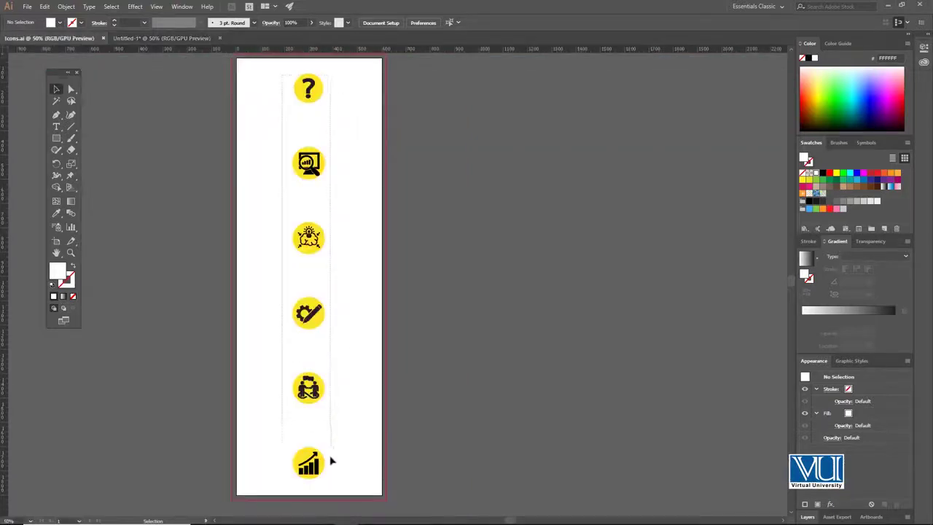
pyautogui.moveTo(325, 449); pyautogui.dragTo(325, 461)
pyautogui.hotkey('ctrl', 'c')
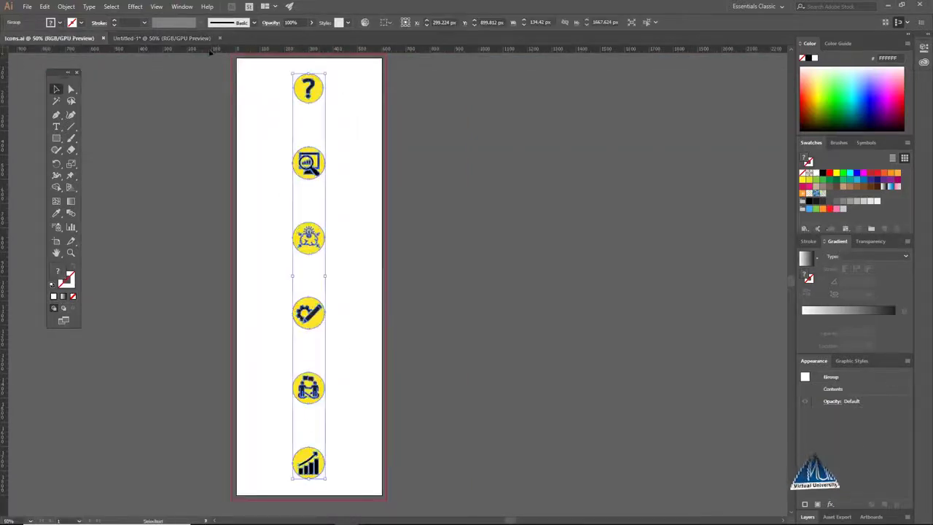
pyautogui.click(191, 38)
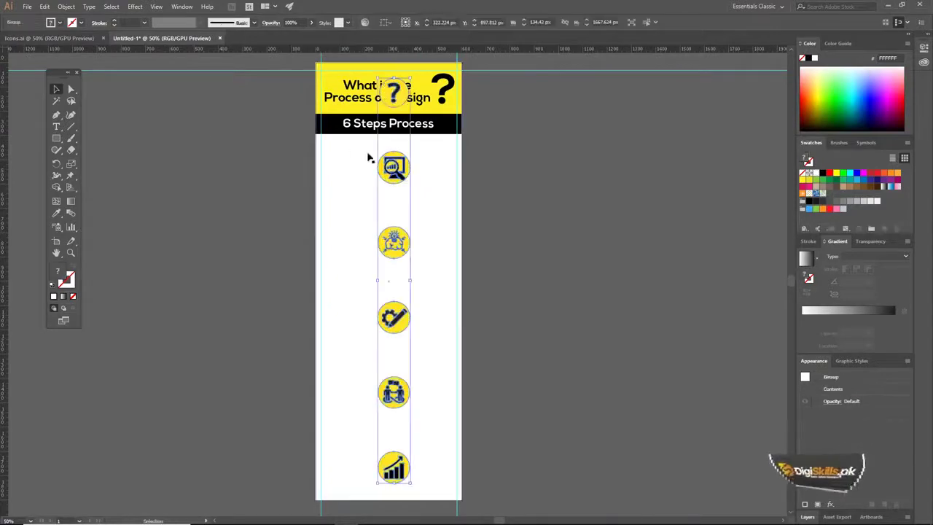
# Move the icon column off the artboard to its left side and scale it down to about 90 x 1111 px
pyautogui.moveTo(393, 156); pyautogui.dragTo(234, 156)
pyautogui.moveTo(251, 76); pyautogui.dragTo(246, 95)
pyautogui.click(276, 161)
pyautogui.moveTo(276, 162); pyautogui.dragTo(189, 150)
pyautogui.click(188, 135)
# Add two vertical guides inside the margin guides, at X 68 px and X 528 px
pyautogui.click(362, 183)
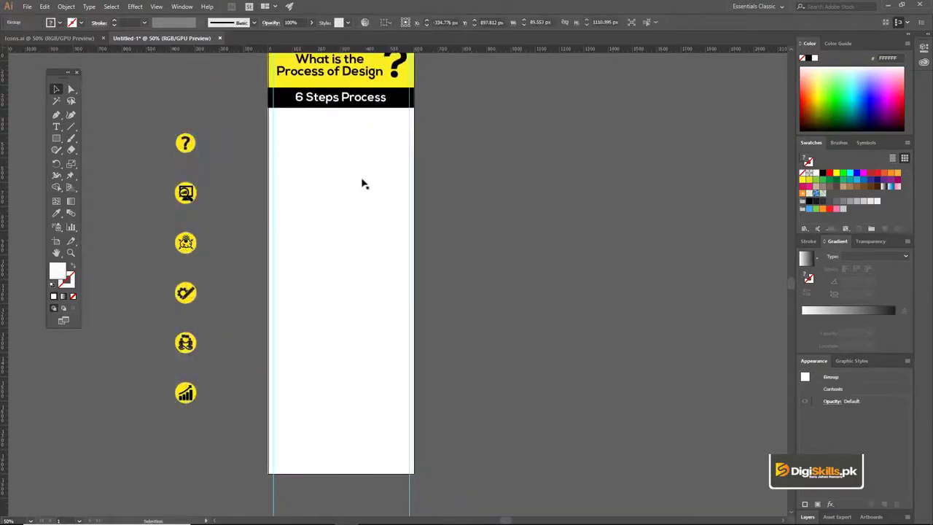
pyautogui.press('z')
pyautogui.click(331, 179)
pyautogui.click(353, 185)
pyautogui.press('v')
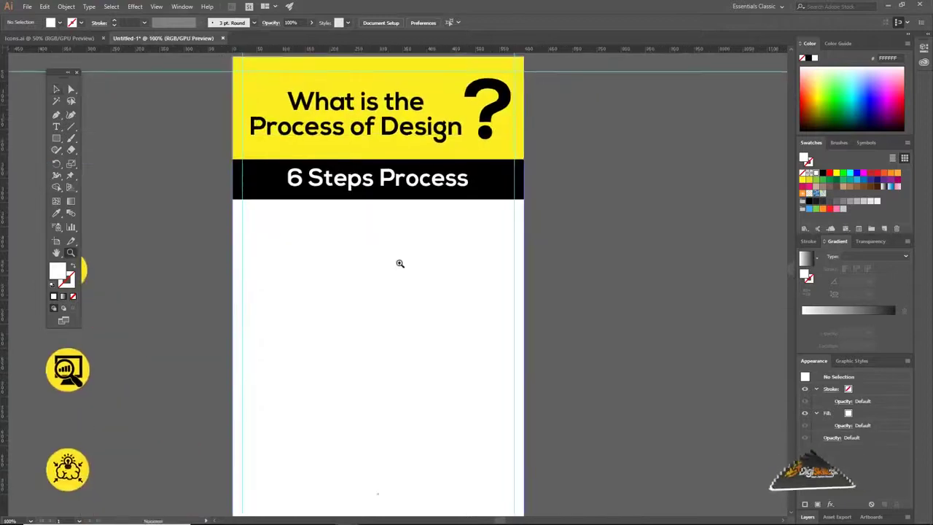
pyautogui.keyDown('ctrl'); pyautogui.click(400, 264); pyautogui.keyUp('ctrl')
pyautogui.moveTo(398, 258); pyautogui.dragTo(388, 220)
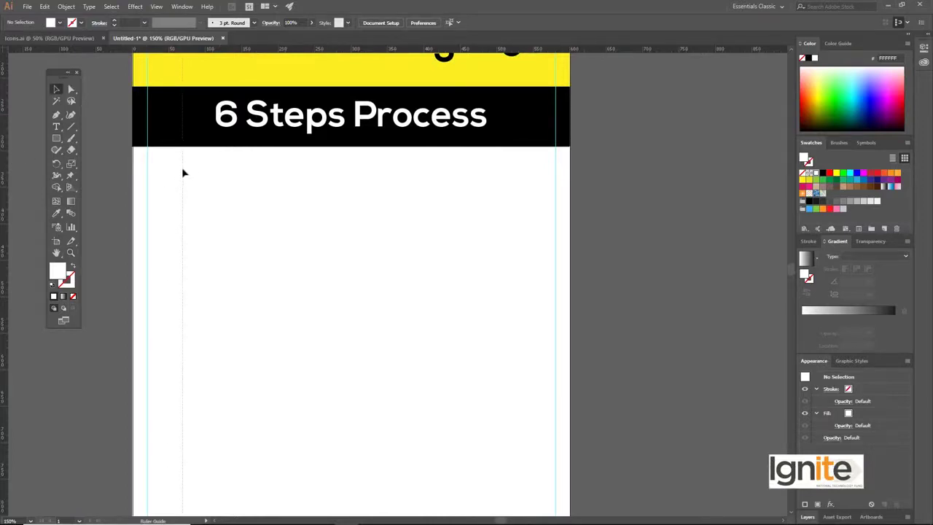
pyautogui.moveTo(182, 173); pyautogui.dragTo(182, 173)
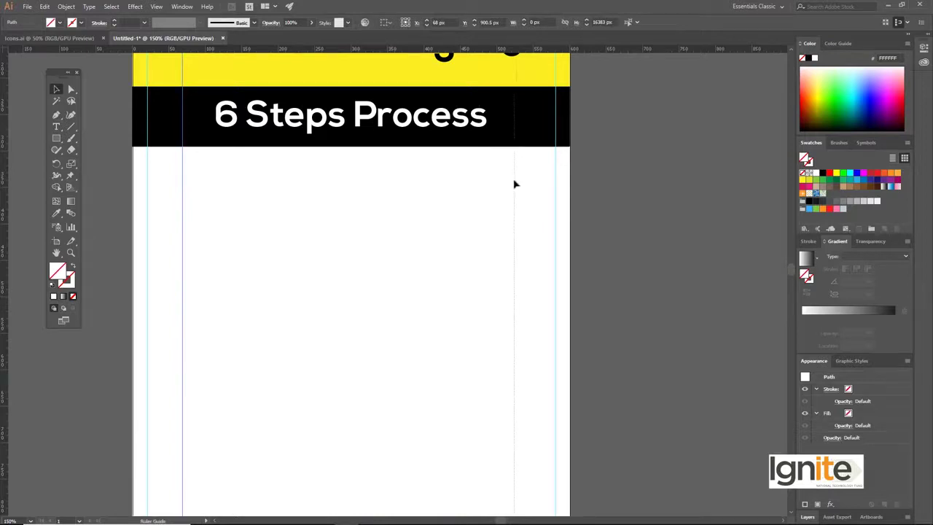
pyautogui.moveTo(513, 184); pyautogui.dragTo(517, 184)
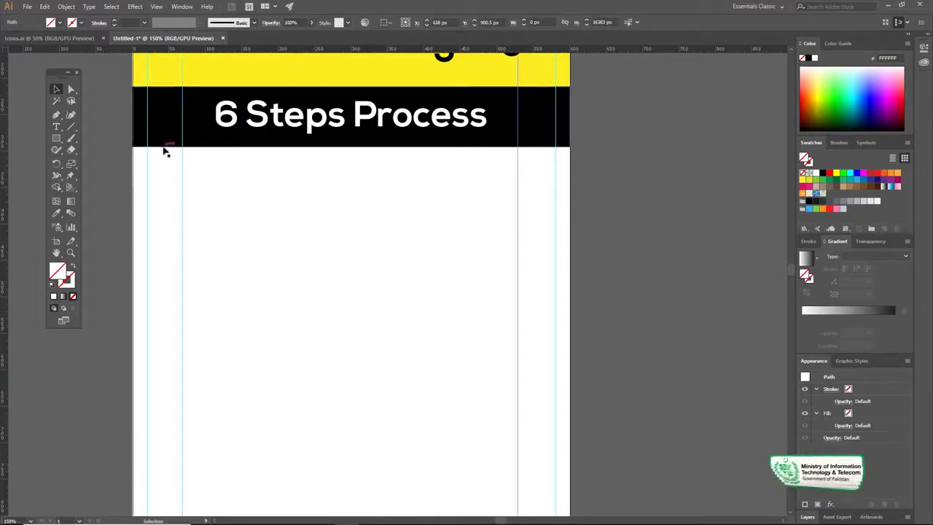
# Draw a 460 x 170 px rectangle between the inner guides below the black band and fill it red
pyautogui.moveTo(182, 199); pyautogui.dragTo(516, 323)
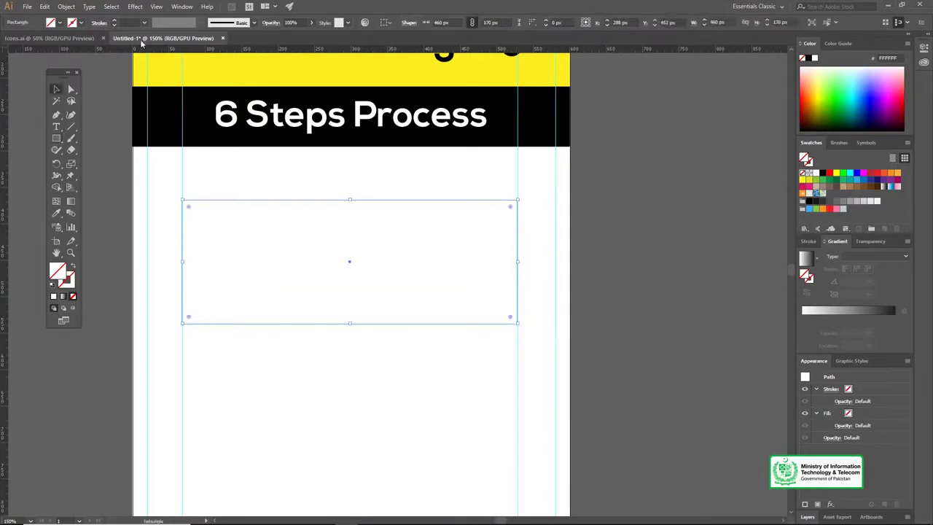
pyautogui.click(61, 23)
pyautogui.click(33, 42)
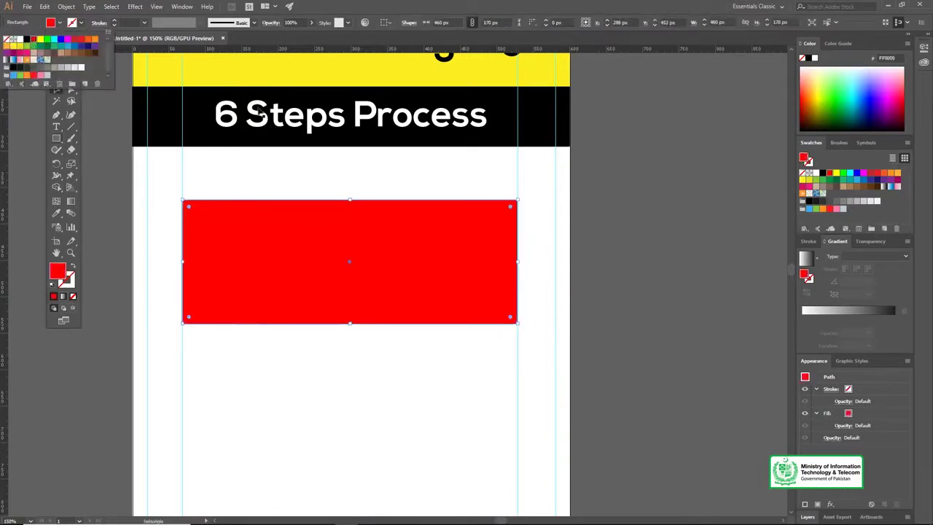
# Stack copies of the red rectangle down the artboard without gaps, making each rectangle 460 x 198 px
pyautogui.scroll(-2, 546, 212)
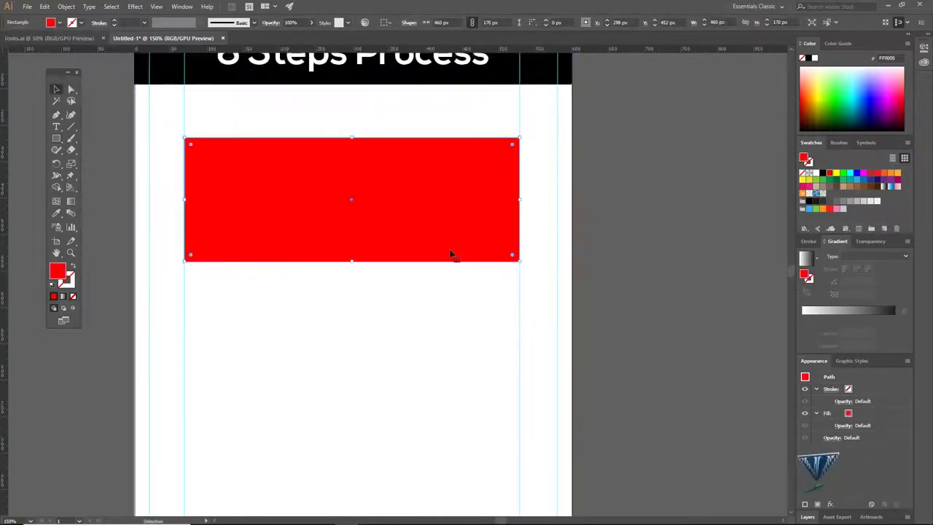
pyautogui.scroll(-3, 450, 254)
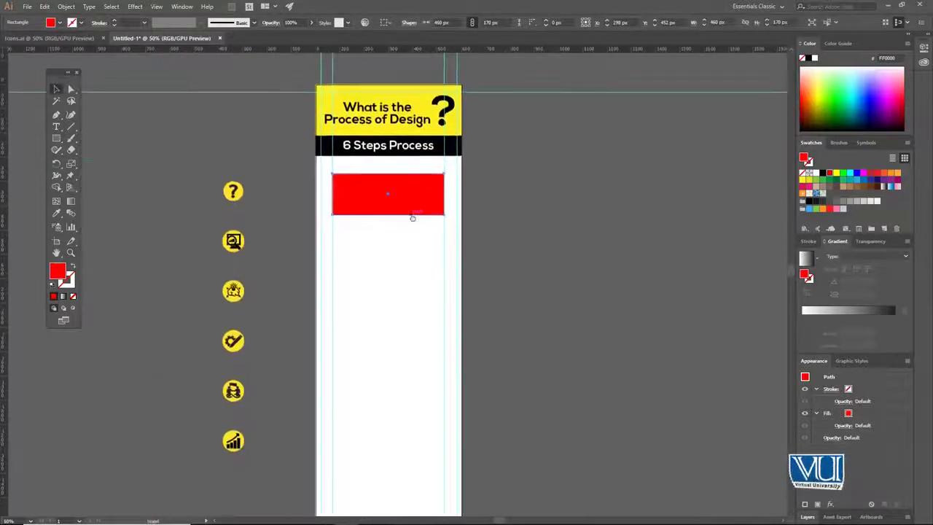
pyautogui.scroll(-1, 413, 217)
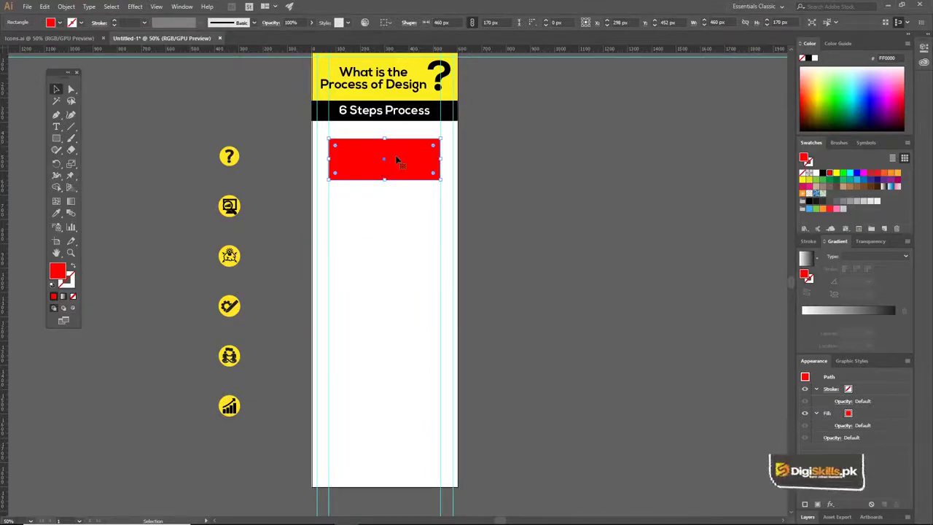
pyautogui.moveTo(399, 161); pyautogui.dragTo(399, 301)
pyautogui.hotkey('ctrl', 'shift', 'a')
pyautogui.moveTo(367, 150); pyautogui.dragTo(372, 198)
pyautogui.click(377, 260)
pyautogui.moveTo(400, 308); pyautogui.dragTo(412, 405)
# Add horizontal guides at Y 568 px, 761 px and 960 px along the upper three borders between the stacked red rectangles
pyautogui.scroll(5, 377, 308)
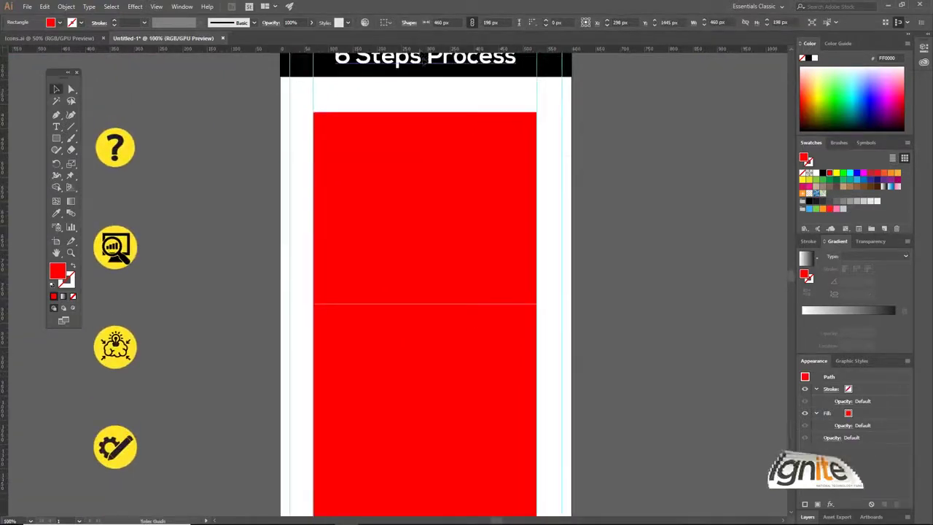
pyautogui.moveTo(438, 210); pyautogui.dragTo(441, 211)
pyautogui.moveTo(577, 179); pyautogui.dragTo(502, 127)
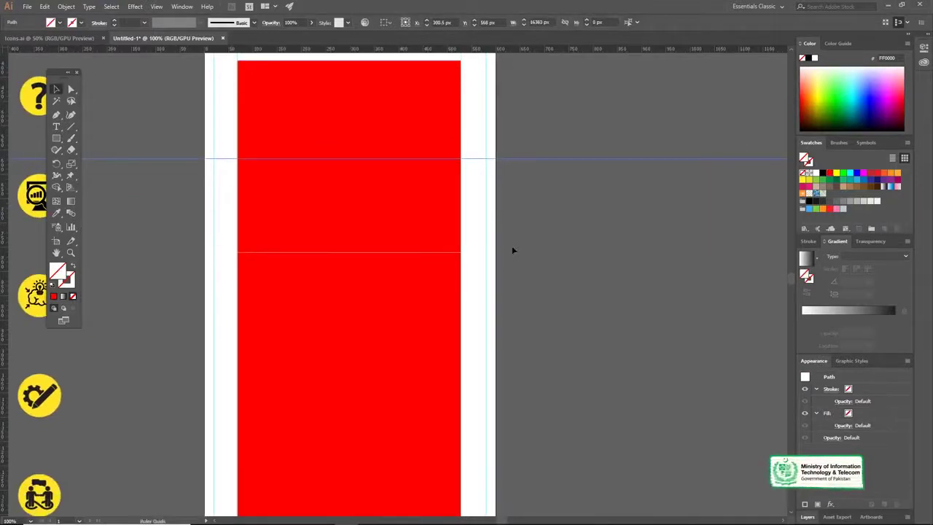
pyautogui.moveTo(514, 252); pyautogui.dragTo(514, 252)
pyautogui.scroll(-3, 512, 178)
pyautogui.hscroll(1, 511, 178)
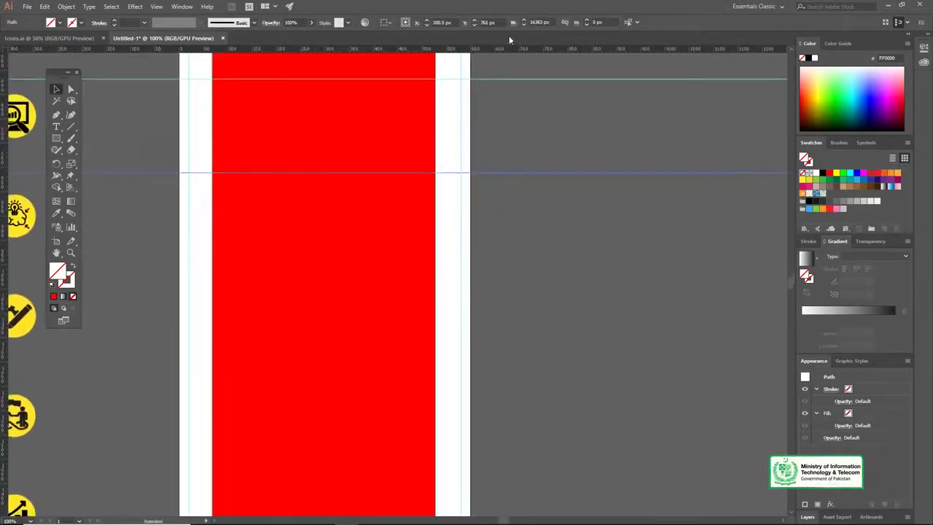
pyautogui.click(410, 223)
pyautogui.click(544, 264)
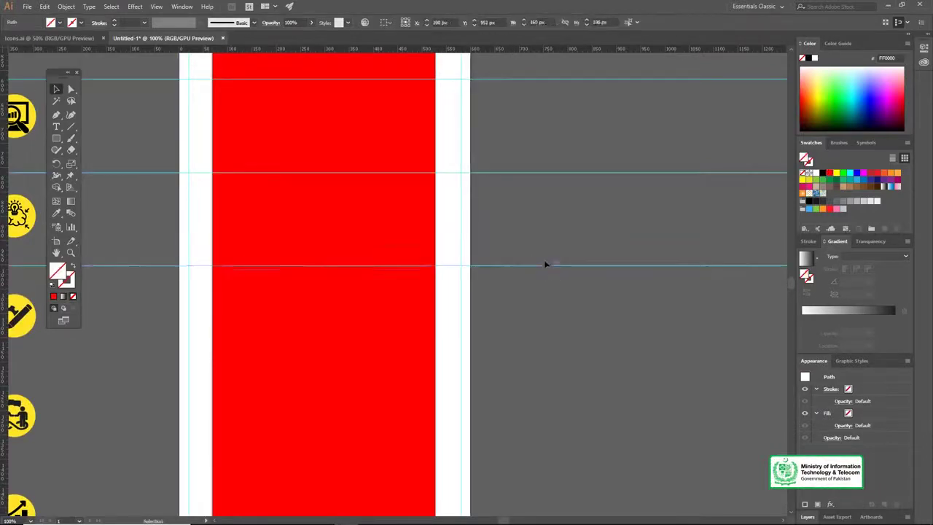
pyautogui.moveTo(539, 269); pyautogui.dragTo(539, 273)
# Add horizontal guides at Y 1152 px and 1344 px along the two lowest borders between the stacked red rectangles
pyautogui.moveTo(406, 163); pyautogui.dragTo(423, 102)
pyautogui.hotkey('ctrl', '-')
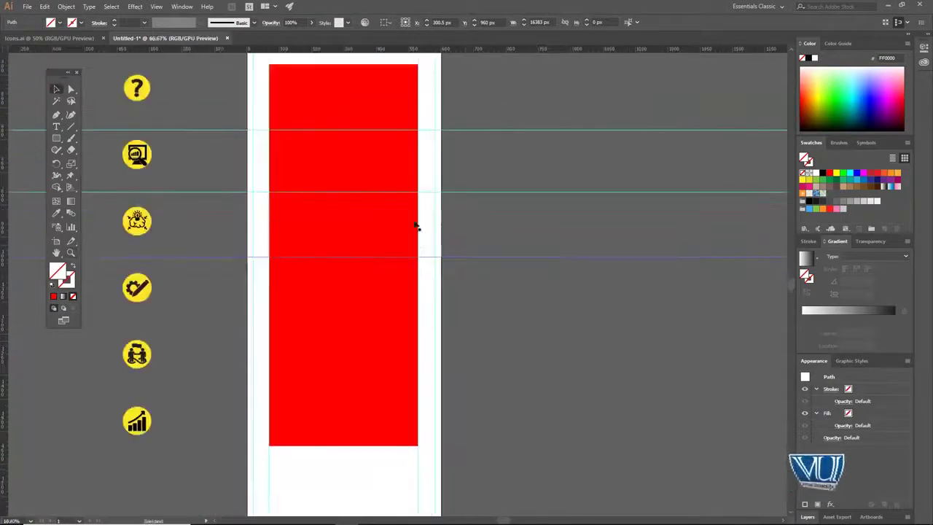
pyautogui.scroll(-2, 415, 225)
pyautogui.click(406, 204)
pyautogui.click(449, 214)
pyautogui.click(421, 237)
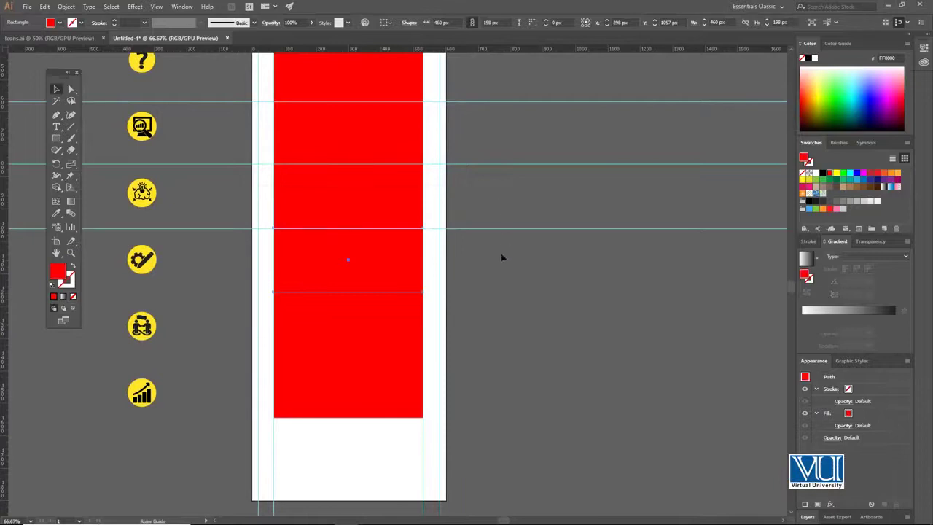
pyautogui.moveTo(493, 290); pyautogui.dragTo(468, 144)
pyautogui.click(377, 197)
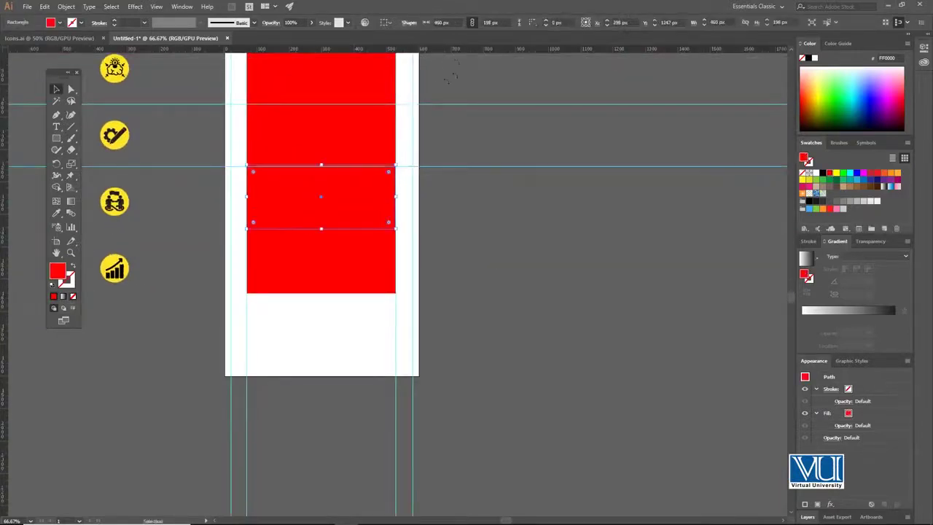
pyautogui.moveTo(457, 49); pyautogui.dragTo(484, 228)
pyautogui.moveTo(464, 187); pyautogui.dragTo(513, 323)
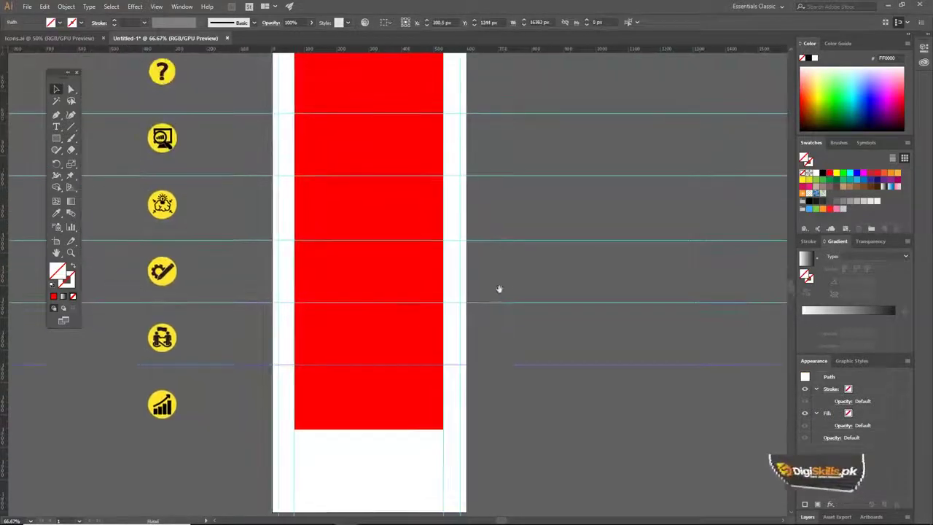
# Delete all six stacked red rectangles, keeping the guides
pyautogui.moveTo(426, 148); pyautogui.dragTo(436, 164)
pyautogui.click(405, 109)
pyautogui.keyDown('shift'); pyautogui.click(394, 164); pyautogui.keyUp('shift')
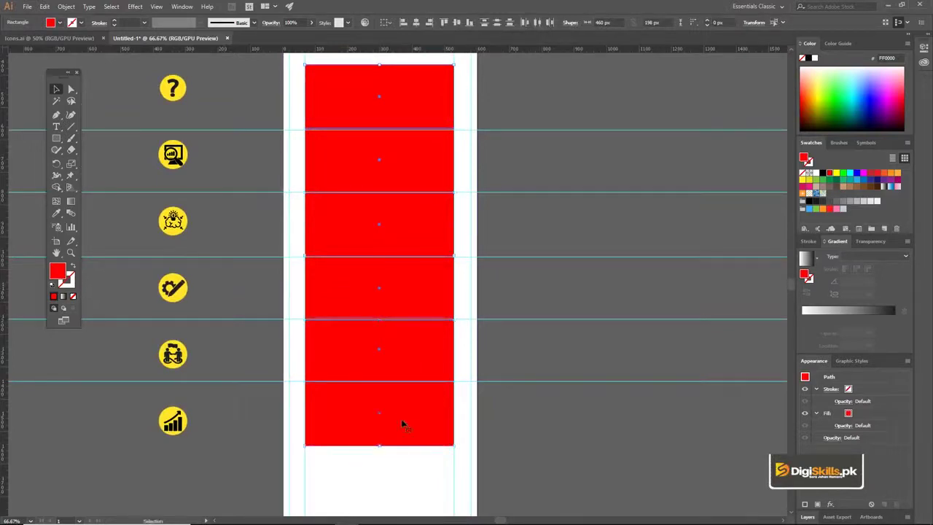
pyautogui.press('Delete')
# Set up the Pen tool with no fill and a black 2 pt stroke
pyautogui.press('z')
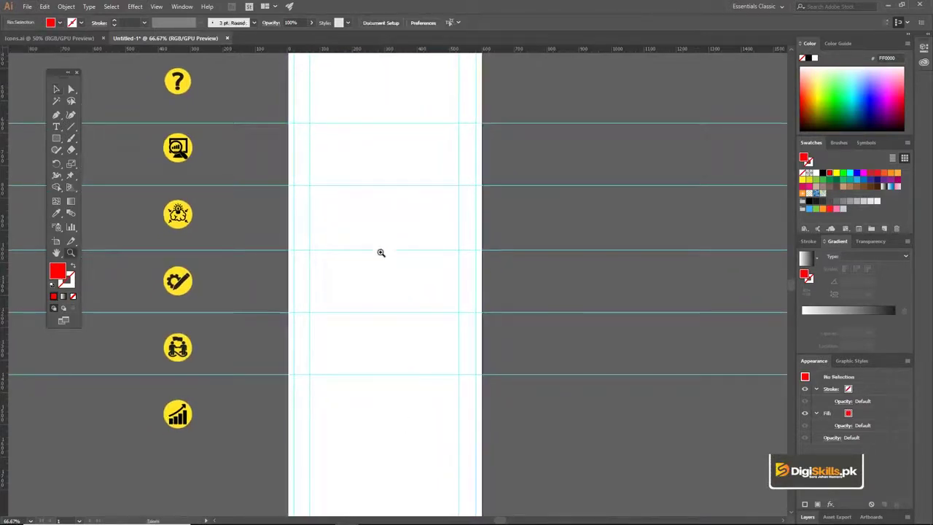
pyautogui.click(386, 235)
pyautogui.click(394, 205)
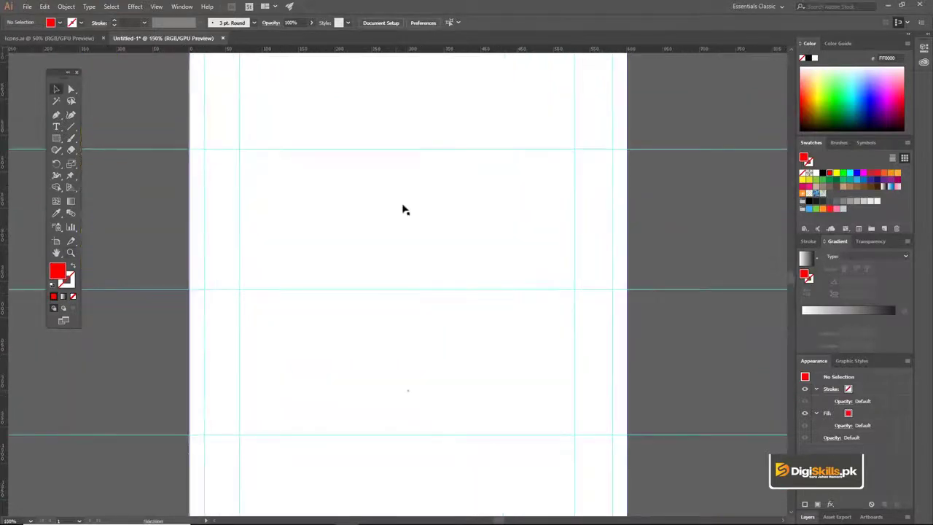
pyautogui.click(398, 193)
pyautogui.press('v')
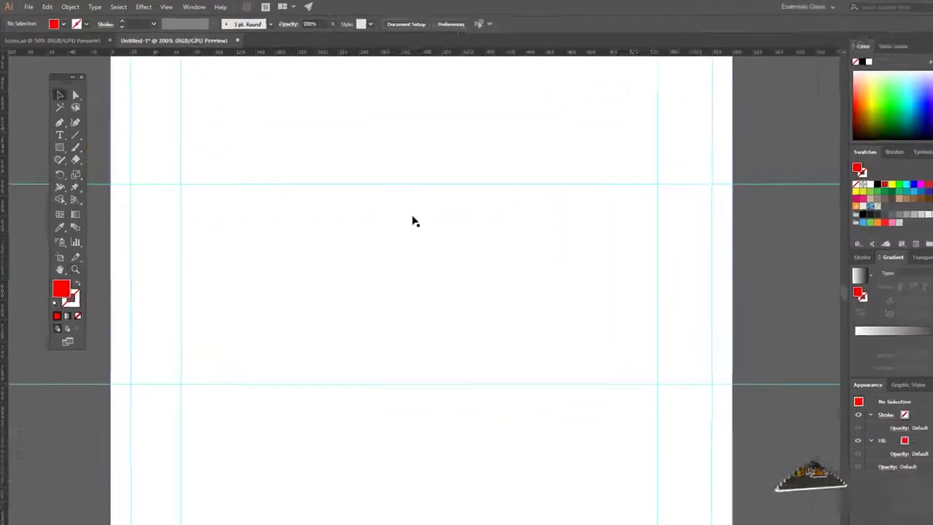
pyautogui.press('p')
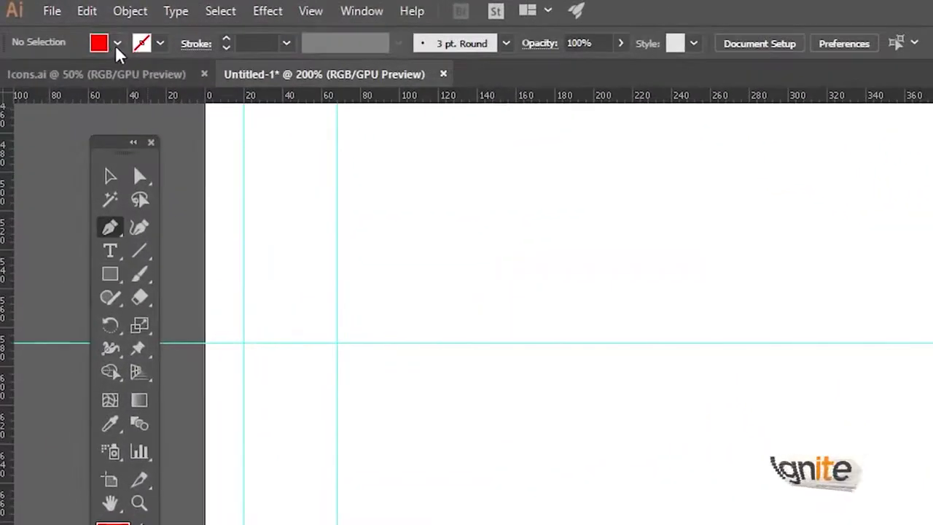
pyautogui.click(116, 43)
pyautogui.click(118, 45)
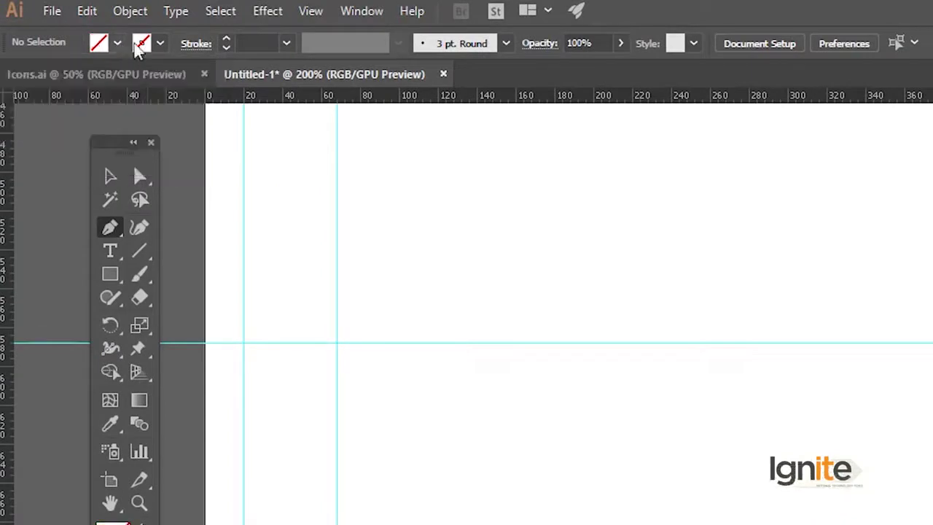
pyautogui.click(160, 44)
pyautogui.click(51, 75)
pyautogui.click(52, 78)
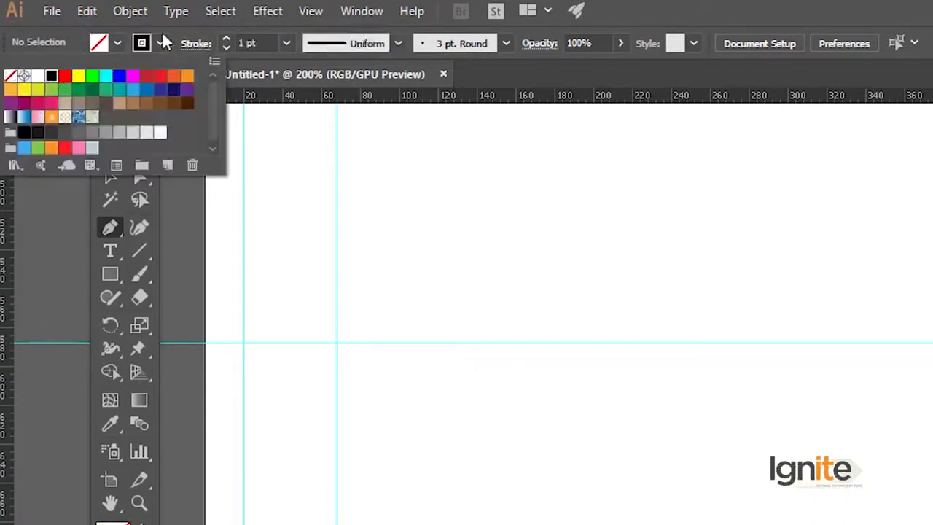
pyautogui.click(159, 40)
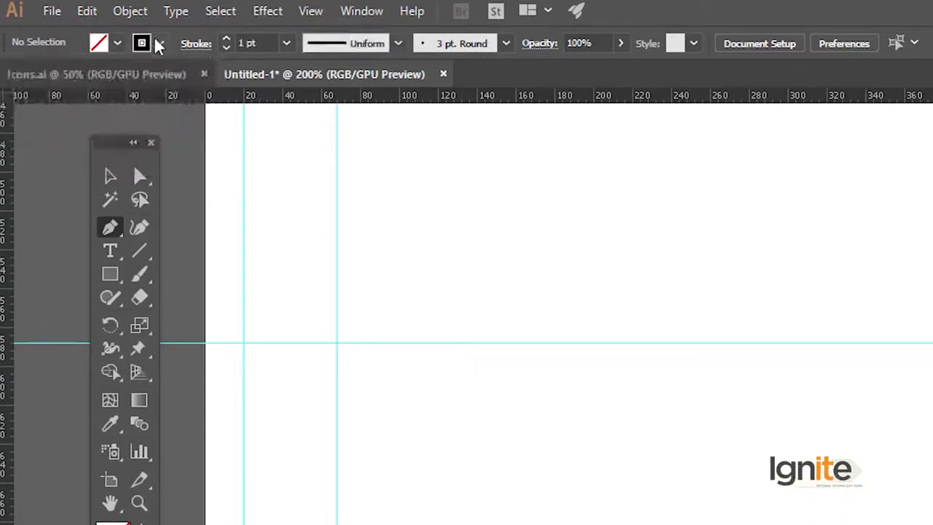
pyautogui.click(286, 43)
pyautogui.click(312, 150)
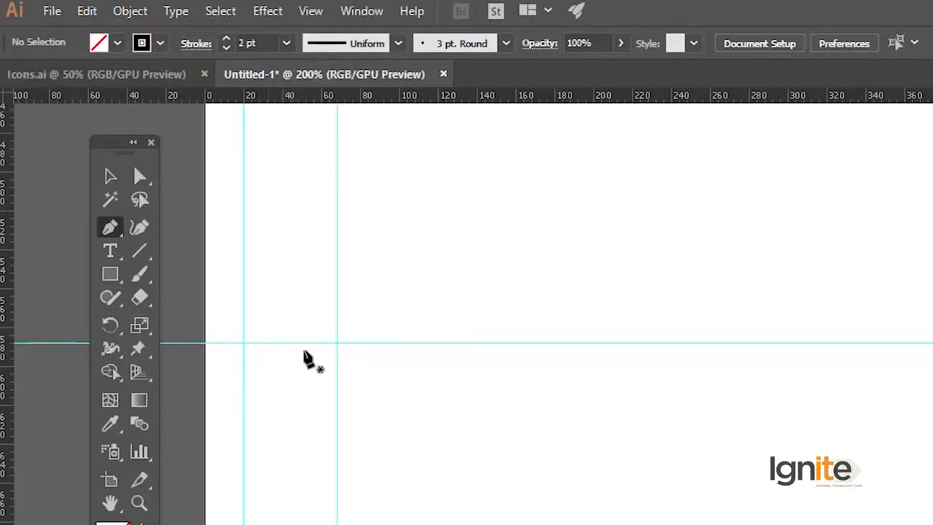
# Draw a zigzag path along the inner guides from X 68 px, Y 568 px through the Y 761 px guide to X 528 px, Y 960 px
pyautogui.click(337, 342)
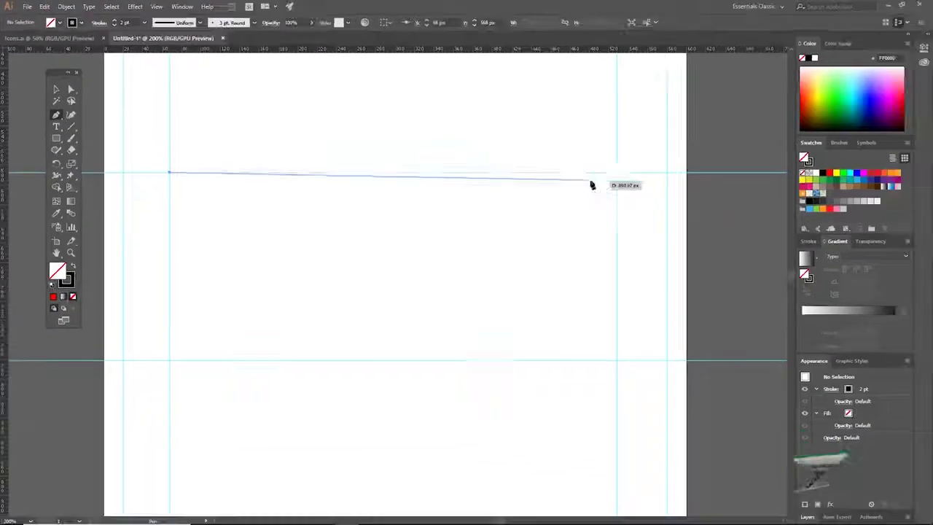
pyautogui.click(617, 173)
pyautogui.moveTo(584, 251); pyautogui.dragTo(600, 177)
pyautogui.click(632, 285)
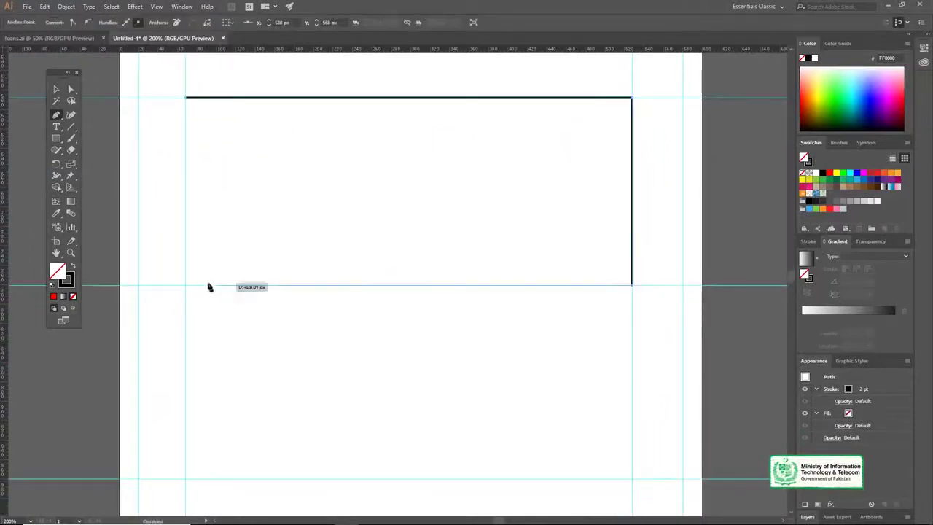
pyautogui.click(185, 284)
pyautogui.moveTo(241, 294); pyautogui.dragTo(281, 205)
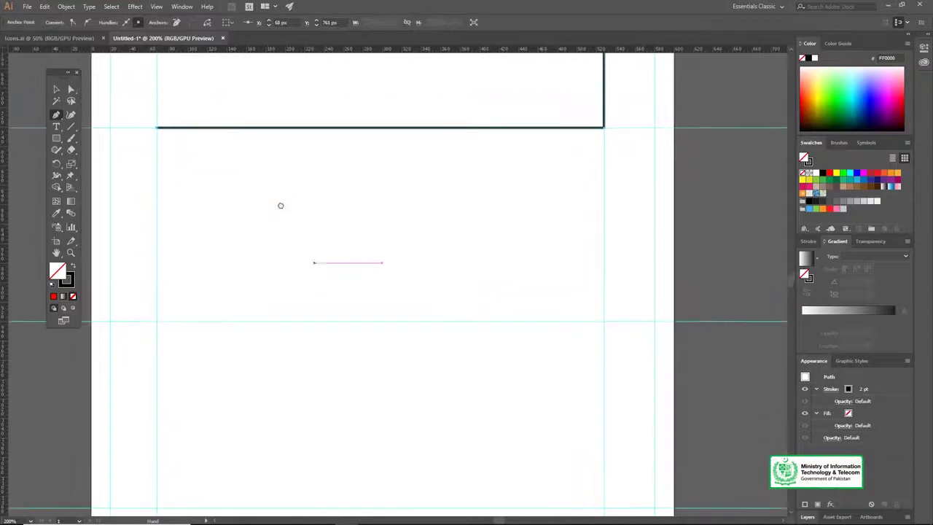
pyautogui.click(157, 321)
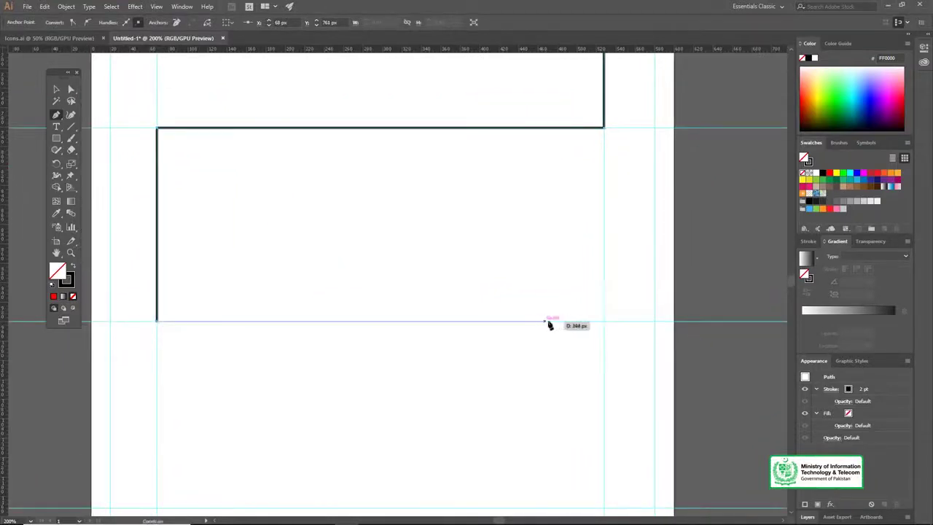
pyautogui.click(604, 322)
# Continue the zigzag path along the guides through Y 1152 px, ending at X 528 px, Y 1344 px
pyautogui.scroll(-5, 583, 331)
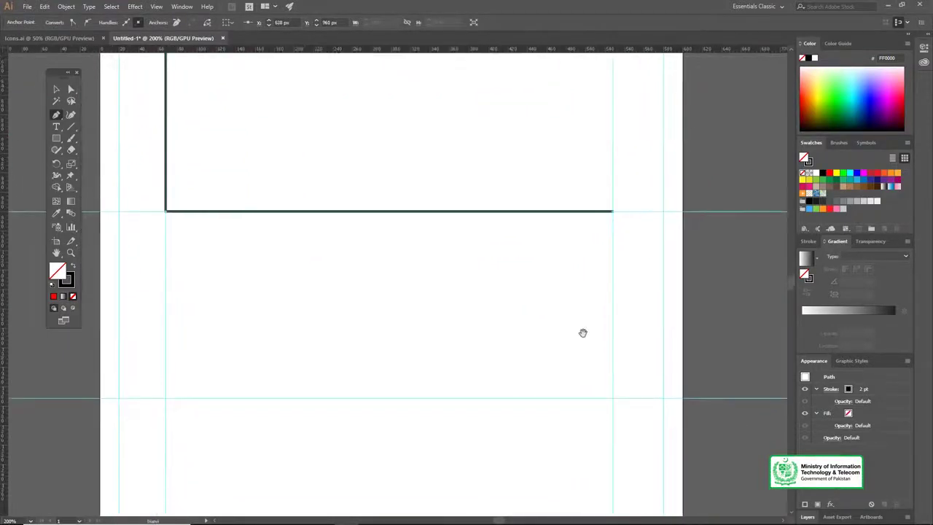
pyautogui.click(606, 326)
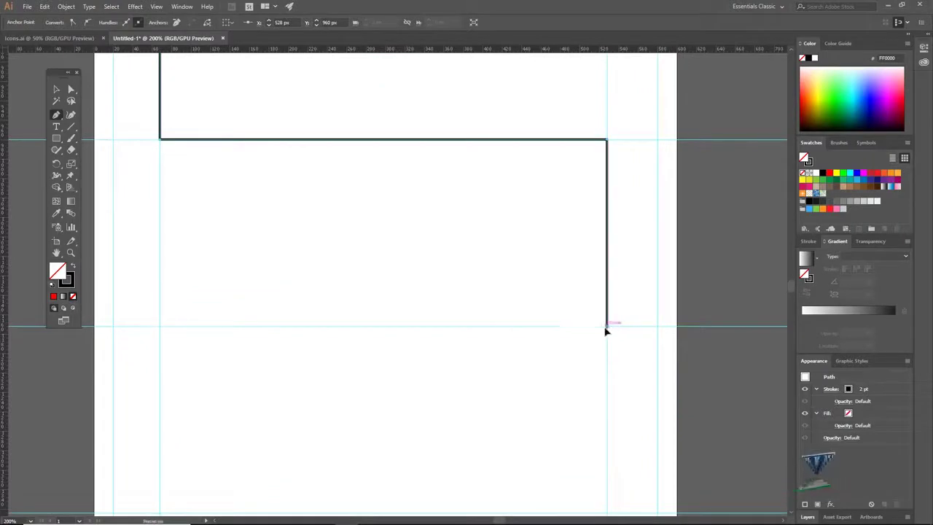
pyautogui.click(160, 326)
pyautogui.scroll(-4, 239, 292)
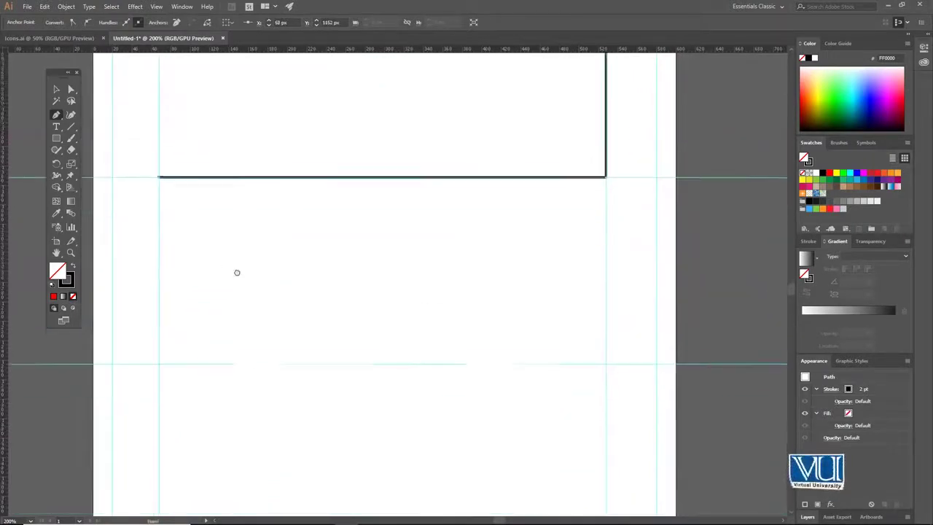
pyautogui.click(161, 358)
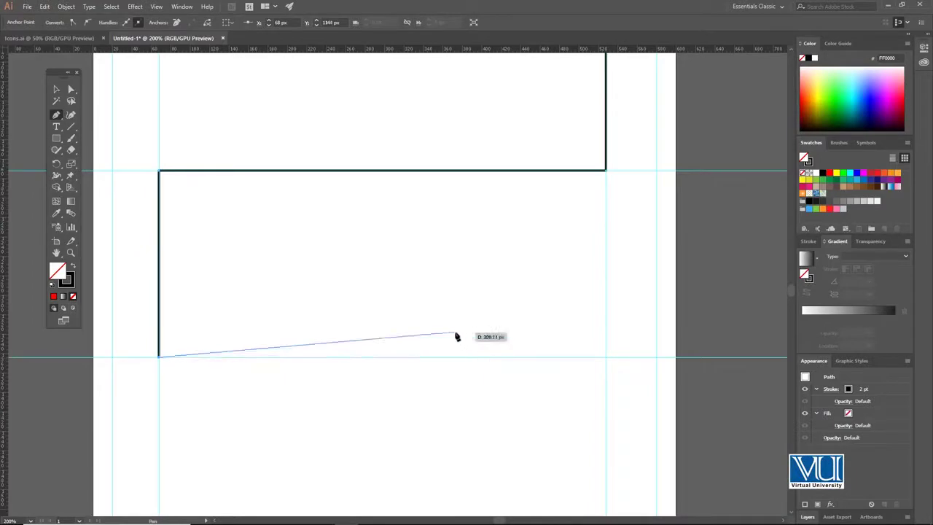
pyautogui.click(605, 357)
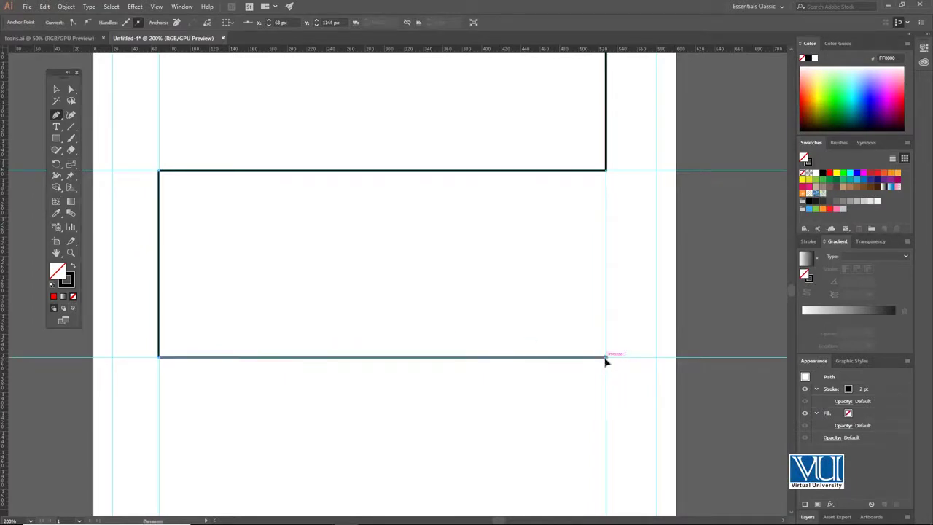
# Examine the zigzag path and its alignment with the guides across the artboard
pyautogui.scroll(-6, 544, 273)
pyautogui.press('z')
pyautogui.keyDown('alt'); pyautogui.click(473, 269); pyautogui.keyUp('alt')
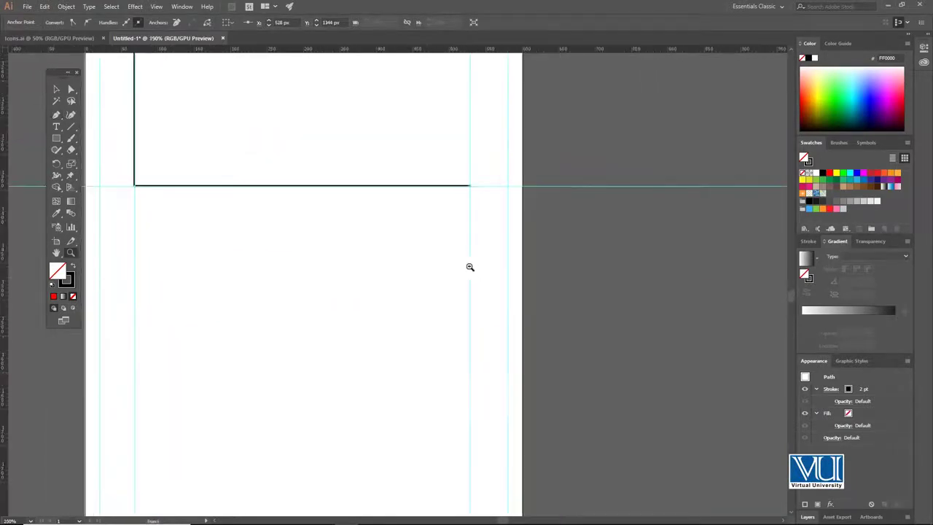
pyautogui.keyDown('alt'); pyautogui.click(405, 238); pyautogui.keyUp('alt')
pyautogui.keyDown('alt'); pyautogui.click(406, 277); pyautogui.keyUp('alt')
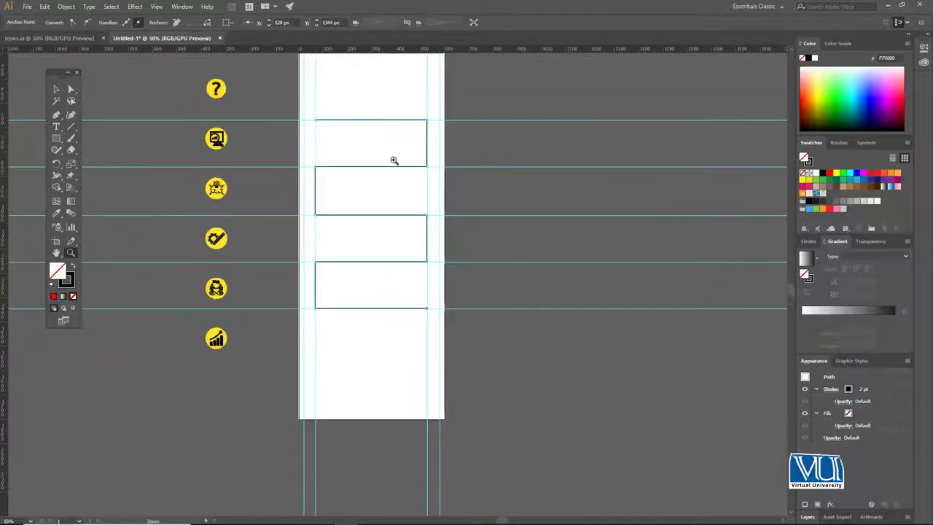
pyautogui.click(407, 312)
pyautogui.click(407, 312)
pyautogui.click(408, 312)
pyautogui.press('v')
pyautogui.moveTo(350, 110); pyautogui.dragTo(417, 250)
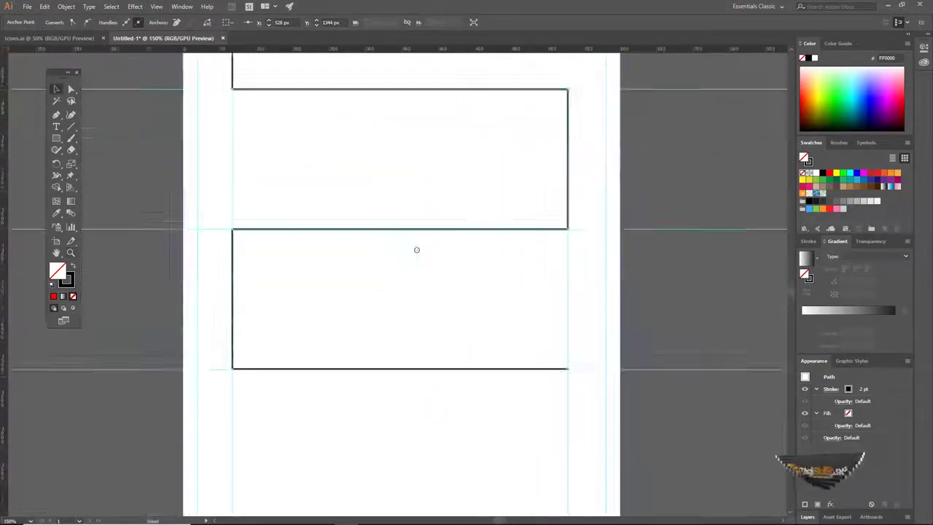
pyautogui.press('z')
pyautogui.keyDown('alt'); pyautogui.click(417, 250); pyautogui.keyUp('alt')
pyautogui.keyDown('alt'); pyautogui.click(408, 250); pyautogui.keyUp('alt')
pyautogui.keyDown('alt'); pyautogui.click(381, 248); pyautogui.keyUp('alt')
pyautogui.click(382, 247)
pyautogui.press('v')
# Draw a 460 x 192 px rectangle over the path's lowest section, between the Y 1152 px and Y 1344 px guides, and fill it red
pyautogui.moveTo(464, 317); pyautogui.dragTo(452, 280)
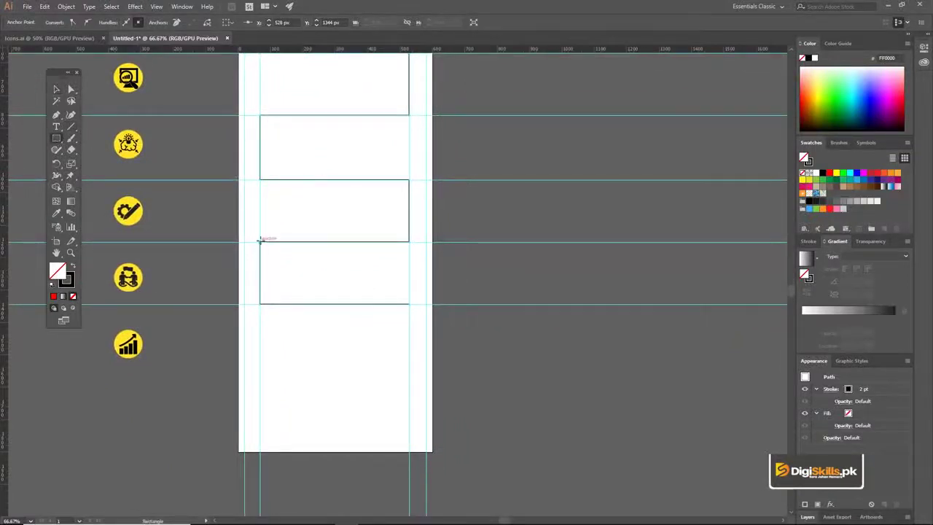
pyautogui.moveTo(262, 243); pyautogui.dragTo(409, 302)
pyautogui.press('v')
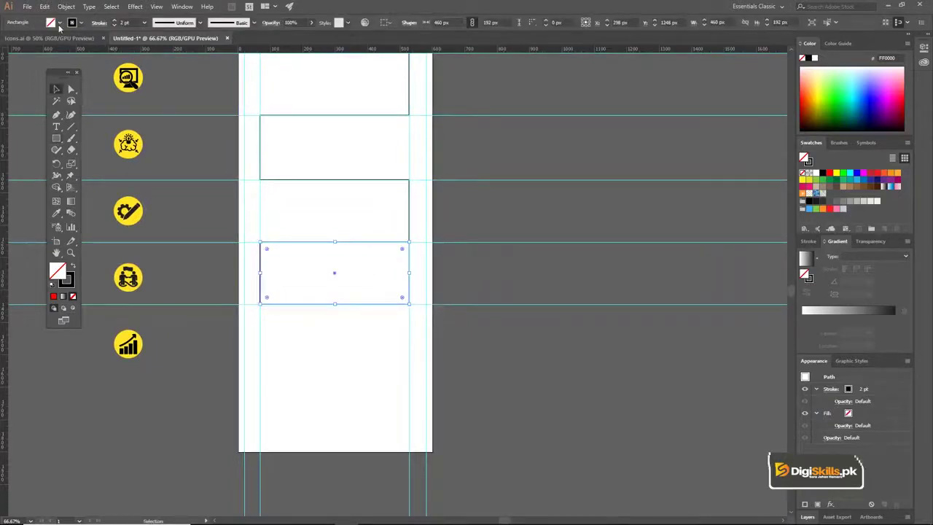
pyautogui.click(59, 22)
pyautogui.click(34, 39)
# Move the red rectangle directly below the path's last horizontal line, placing its centre at Y 1442 px
pyautogui.click(281, 255)
pyautogui.moveTo(284, 255); pyautogui.dragTo(292, 316)
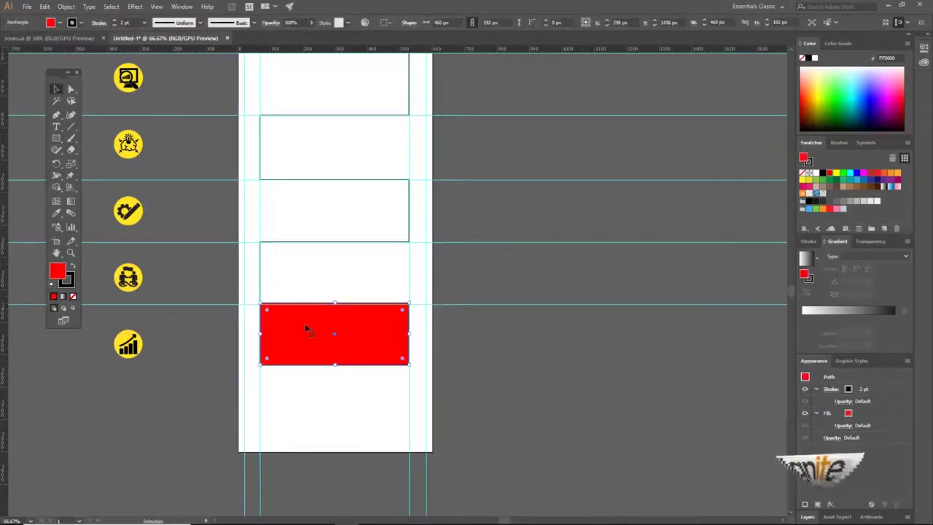
pyautogui.hotkey('ctrl', '+')
pyautogui.hotkey('ctrl', '+')
pyautogui.moveTo(489, 144); pyautogui.dragTo(310, 194)
pyautogui.press('Down')
pyautogui.press('Down')
pyautogui.press('Down')
pyautogui.press('Down')
pyautogui.press('Down')
pyautogui.press('Down')
pyautogui.hotkey('ctrl', '-')
pyautogui.hotkey('ctrl', '-')
pyautogui.moveTo(429, 170); pyautogui.dragTo(368, 206)
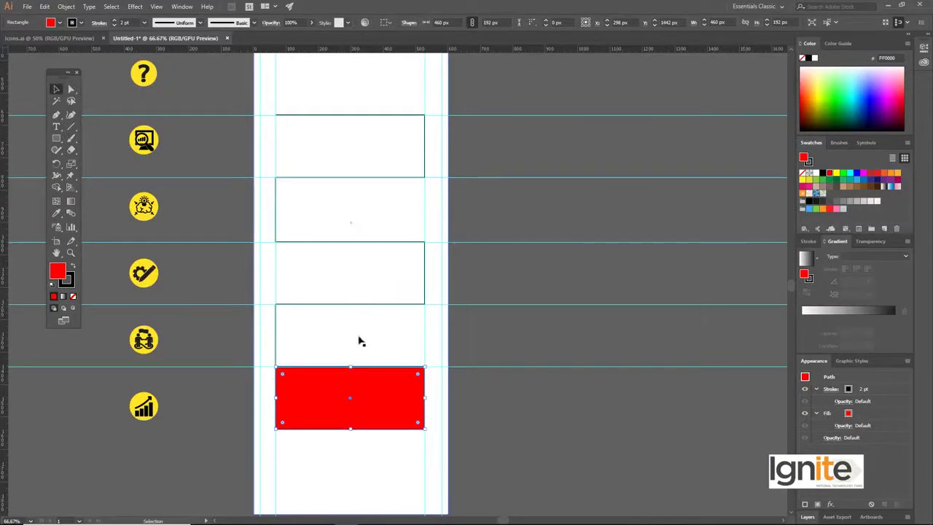
# Duplicate the red rectangle directly below itself, centred at Y 1632 px, and place a horizontal guide where the two rectangles meet
pyautogui.moveTo(368, 379); pyautogui.dragTo(365, 290)
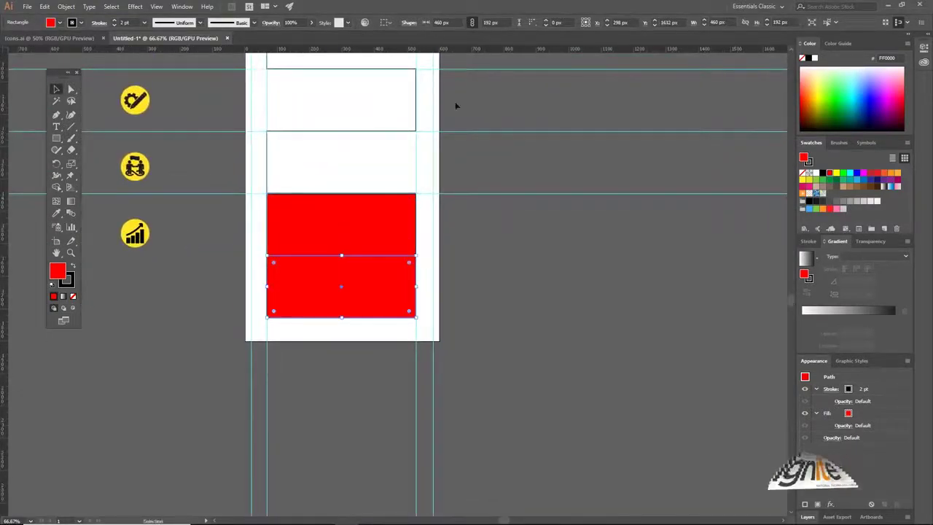
pyautogui.click(454, 255)
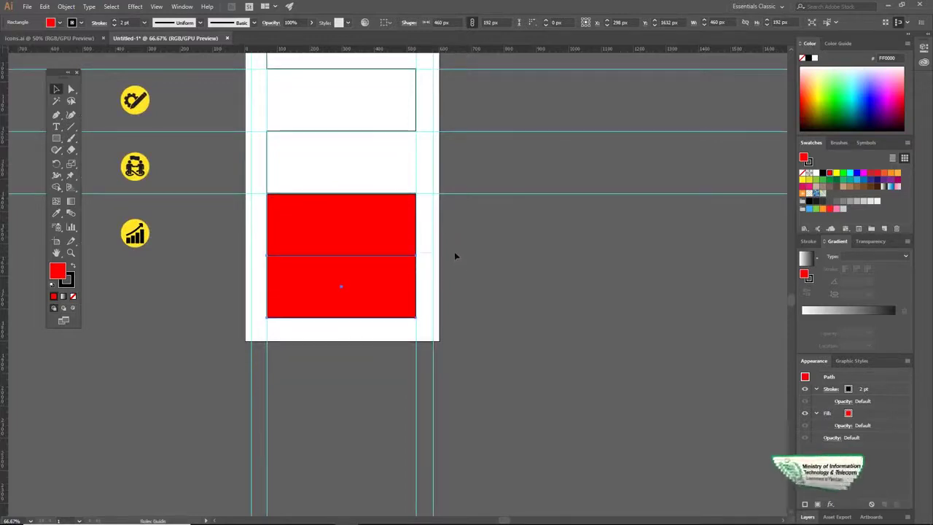
# Delete both red spacing rectangles from the lower part of the artboard
pyautogui.click(362, 207)
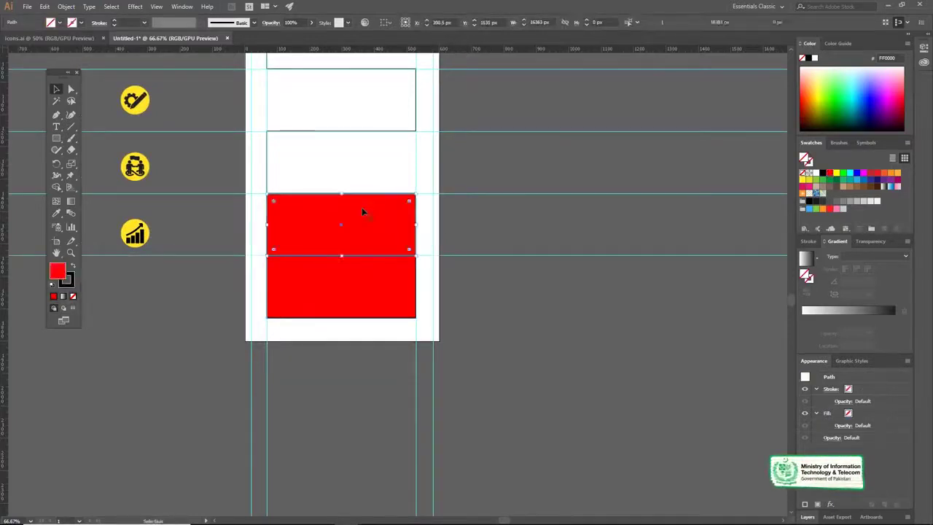
pyautogui.keyDown('shift'); pyautogui.click(368, 293); pyautogui.keyUp('shift')
pyautogui.press('Delete')
# Extend the zigzag path from its lower end down to the new guide, across, down and back, ending at X 528 px, Y 1725 px
pyautogui.press('z')
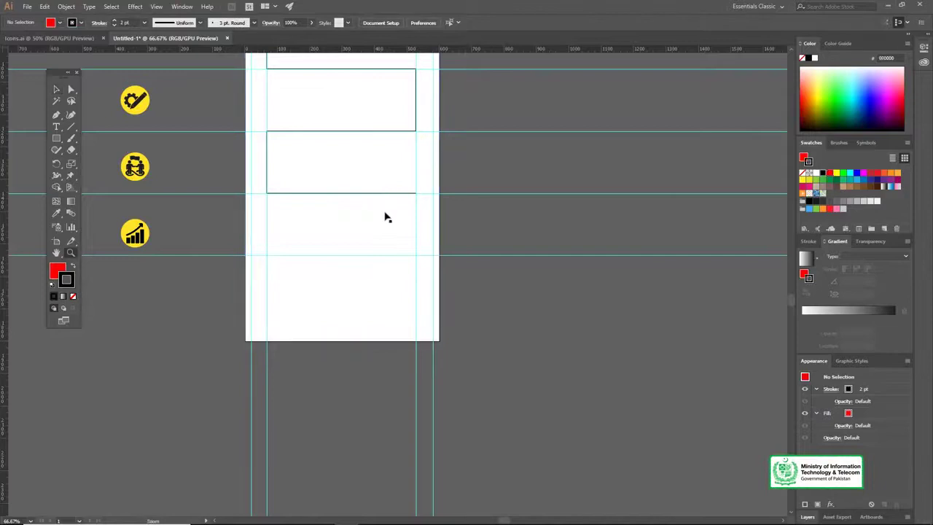
pyautogui.click(390, 224)
pyautogui.click(401, 235)
pyautogui.moveTo(429, 225); pyautogui.dragTo(440, 155)
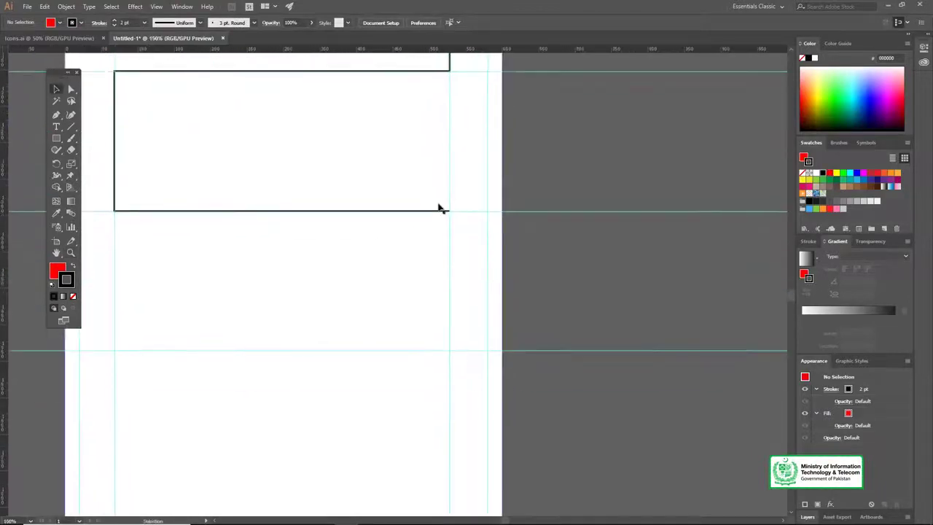
pyautogui.moveTo(448, 212); pyautogui.dragTo(444, 250)
pyautogui.click(449, 212)
pyautogui.moveTo(452, 354); pyautogui.dragTo(483, 258)
pyautogui.click(482, 256)
pyautogui.click(146, 256)
pyautogui.click(148, 398)
pyautogui.click(481, 397)
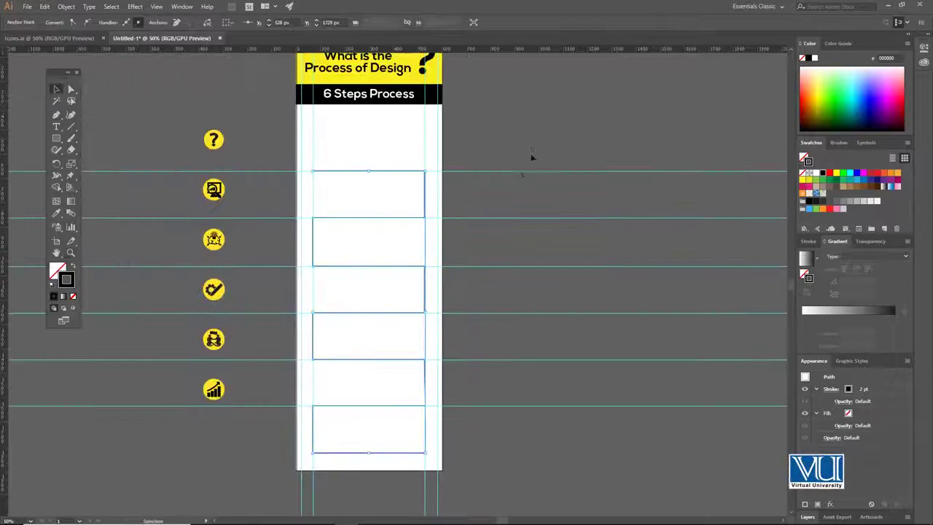
# Delete the six horizontal guides crossing the artboard, keeping the vertical guides
pyautogui.moveTo(532, 157); pyautogui.dragTo(575, 446)
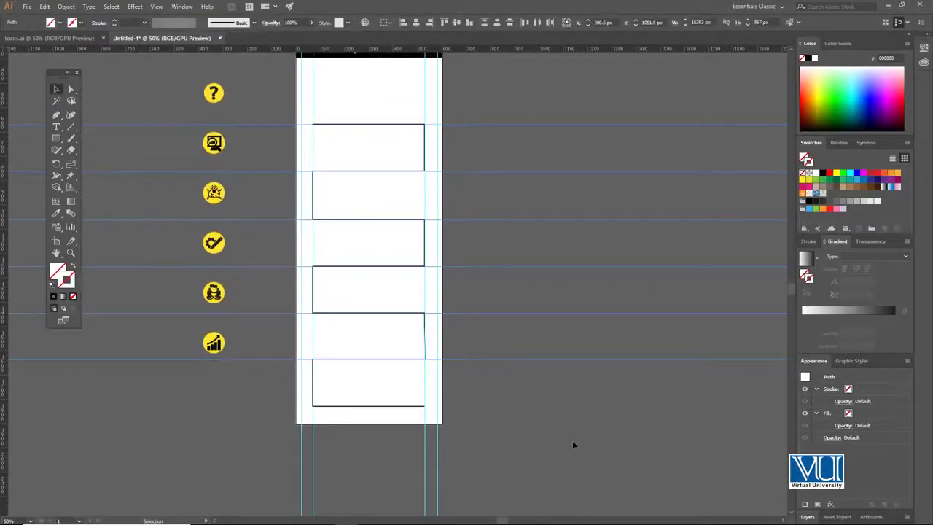
pyautogui.click(573, 444)
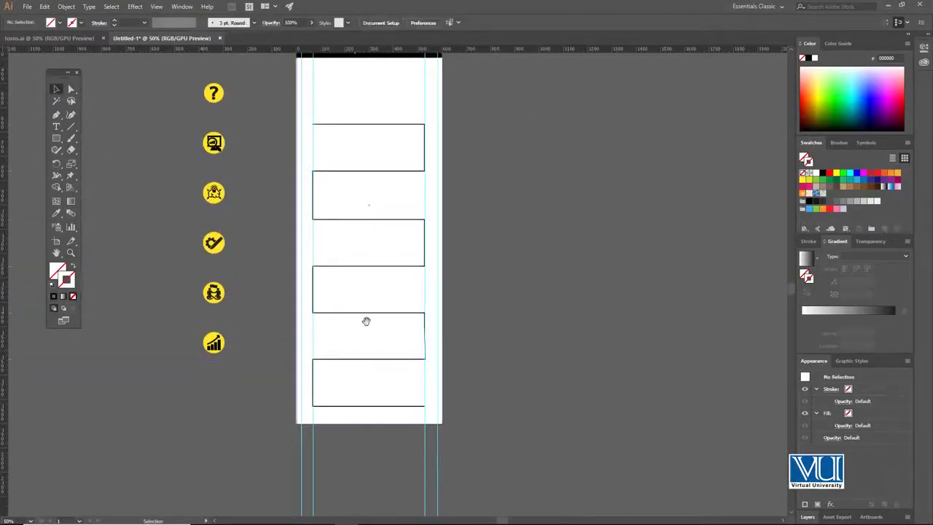
# Select the whole zigzag path on the artboard
pyautogui.moveTo(379, 323); pyautogui.dragTo(379, 326)
pyautogui.click(371, 380)
pyautogui.click(382, 177)
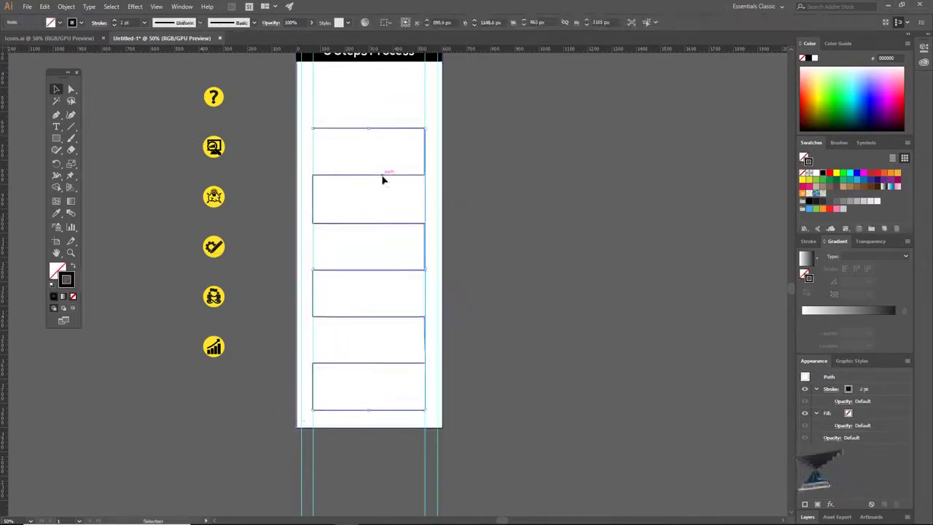